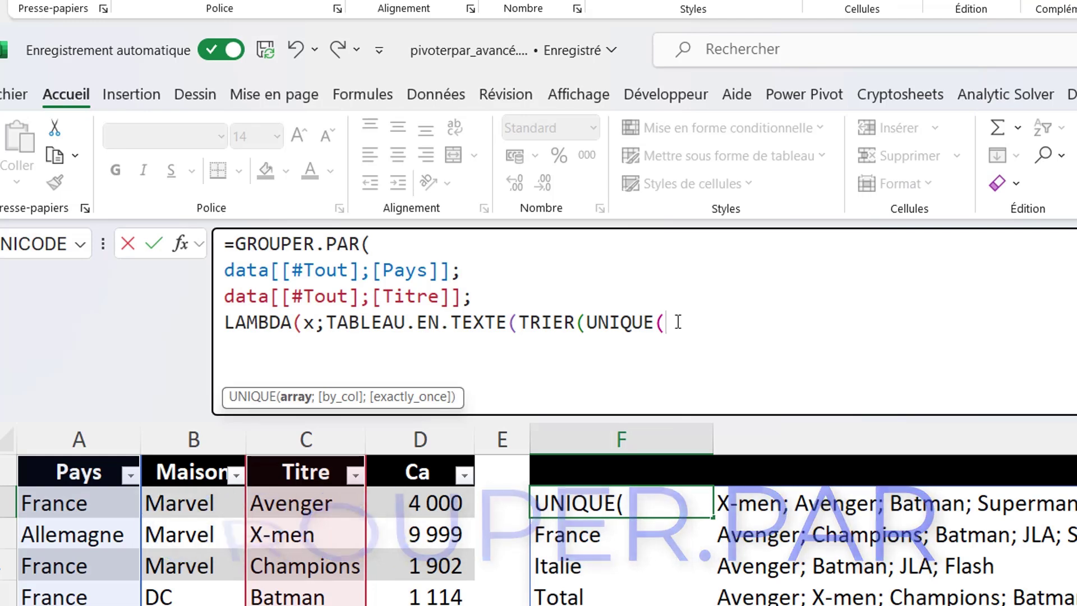
Close the formula with x)))) after UNIQUE( and commit it to list each country's sorted unique titles
{"action": "type", "text": "x"}
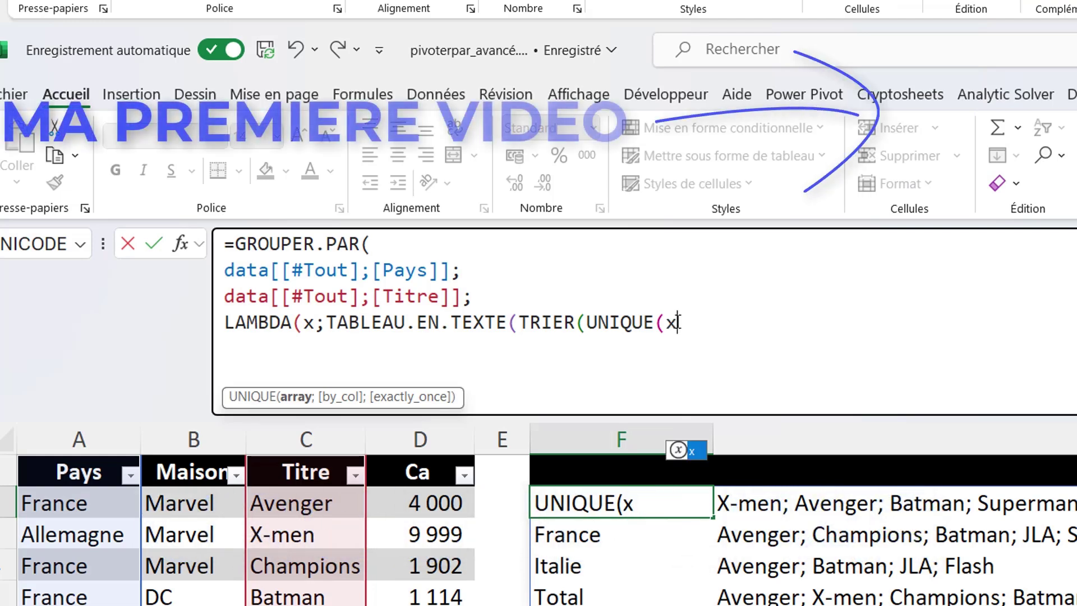
{"action": "type", "text": "))))"}
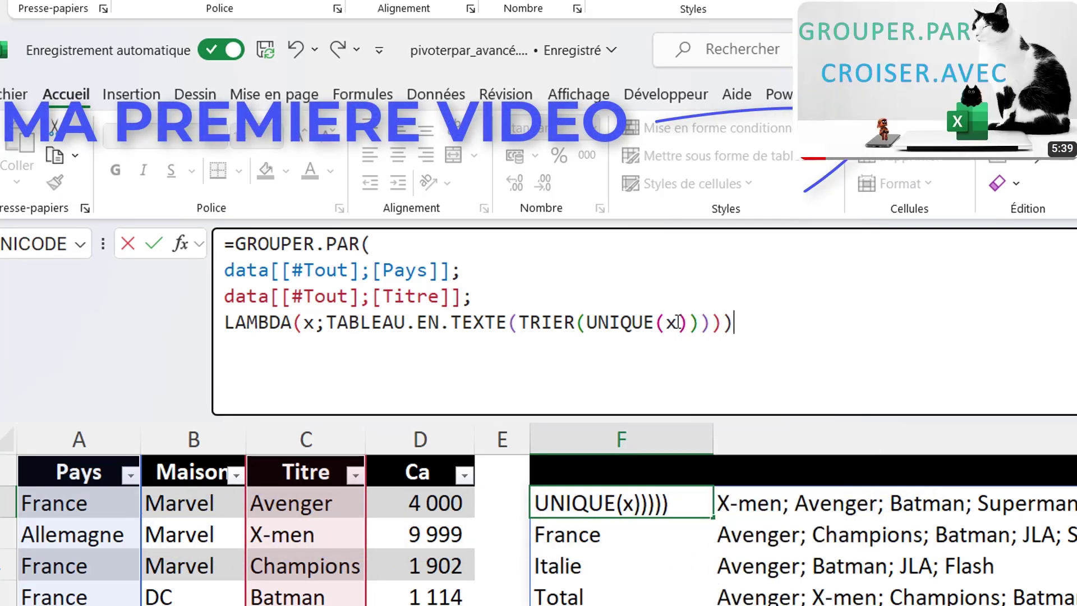
{"action": "key", "text": "Return"}
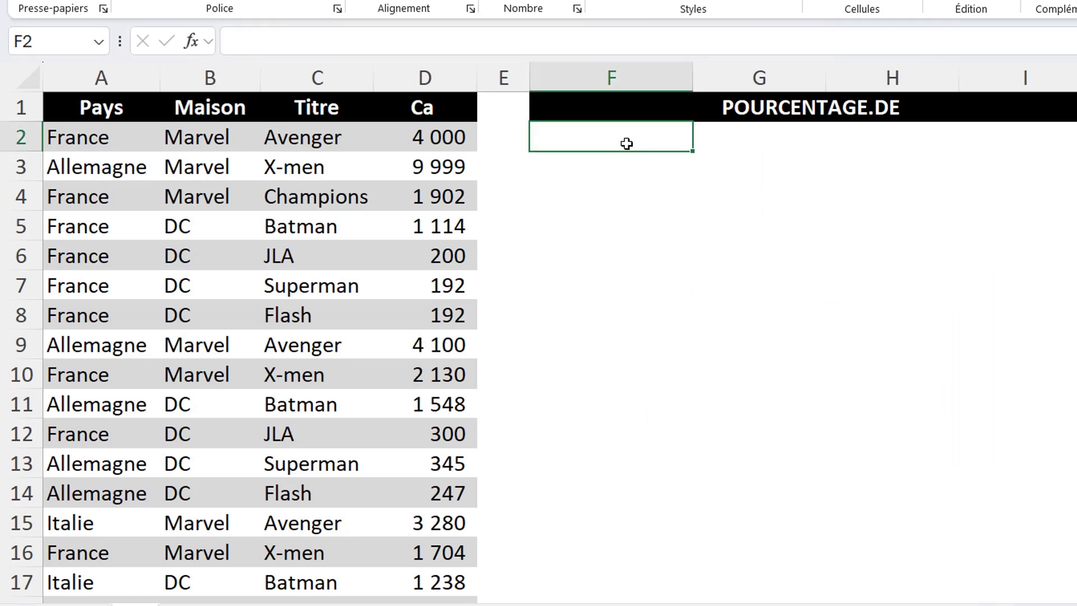
Start a GROUPER.PAR formula in F2 grouping by the Pays column with Ca as values
{"action": "type", "text": "=GROUPER.PAR("}
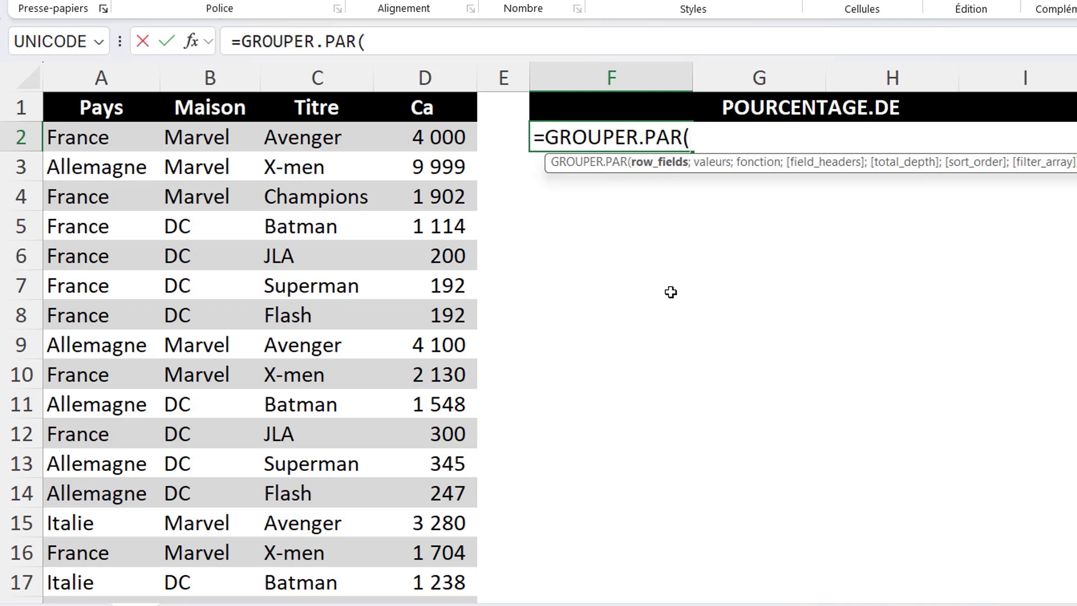
{"action": "left_click", "coordinate": [93, 93]}
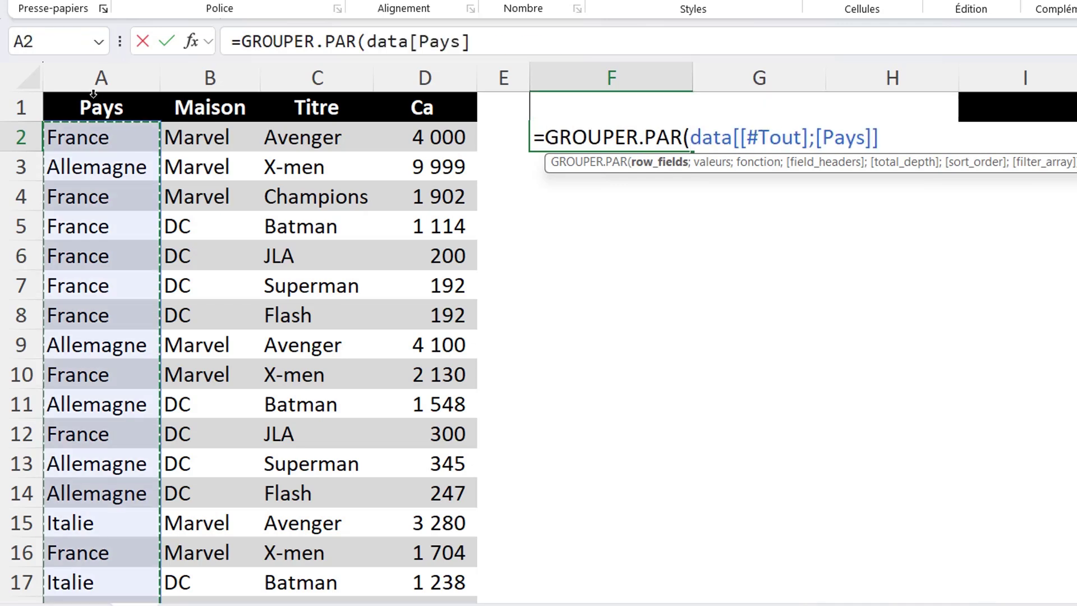
{"action": "type", "text": ";"}
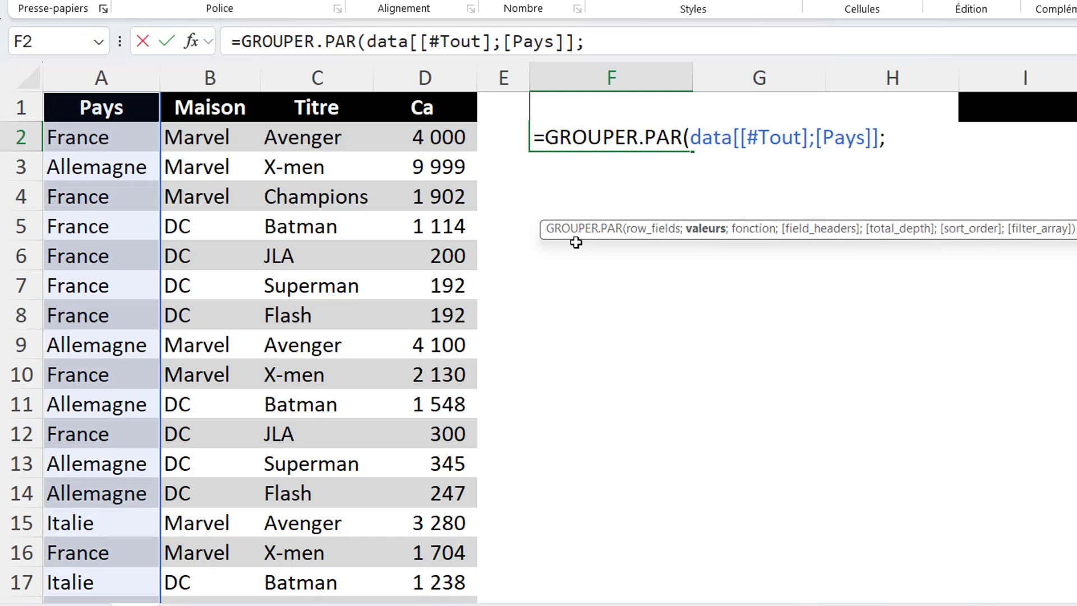
{"action": "left_click", "coordinate": [443, 98]}
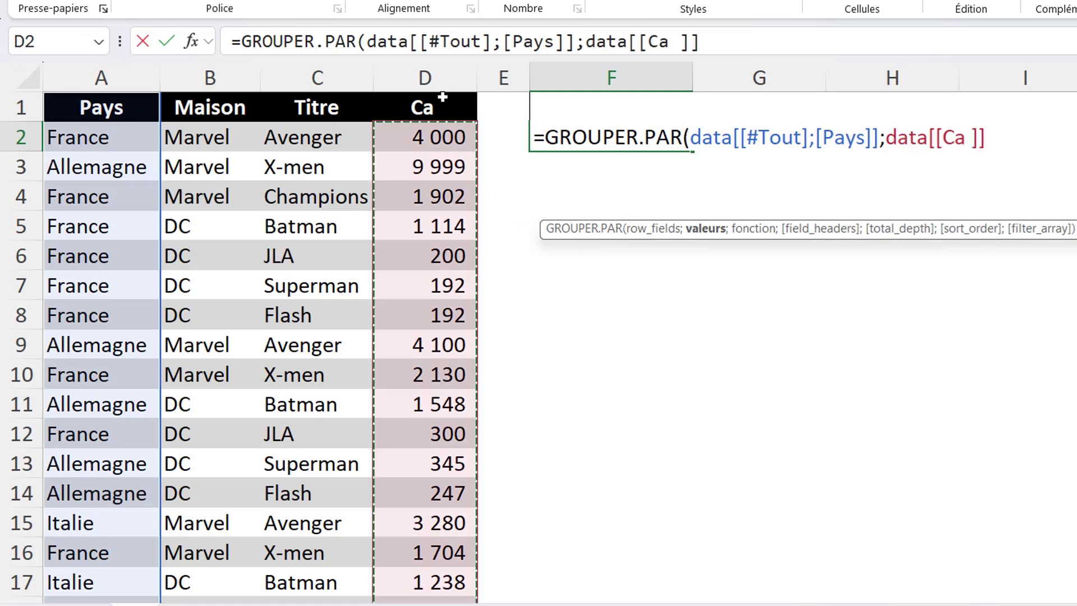
{"action": "left_click", "coordinate": [443, 97]}
{"action": "type", "text": ";["}
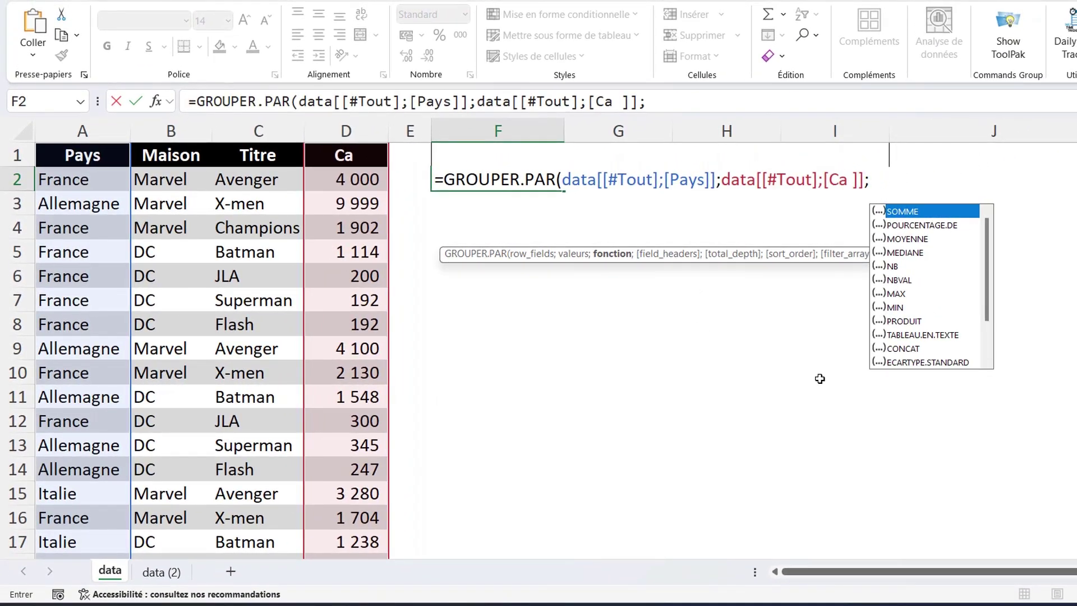
Use POURCENTAGE.DE as the aggregation with headers shown (3), and commit the formula
{"action": "left_click", "coordinate": [939, 227]}
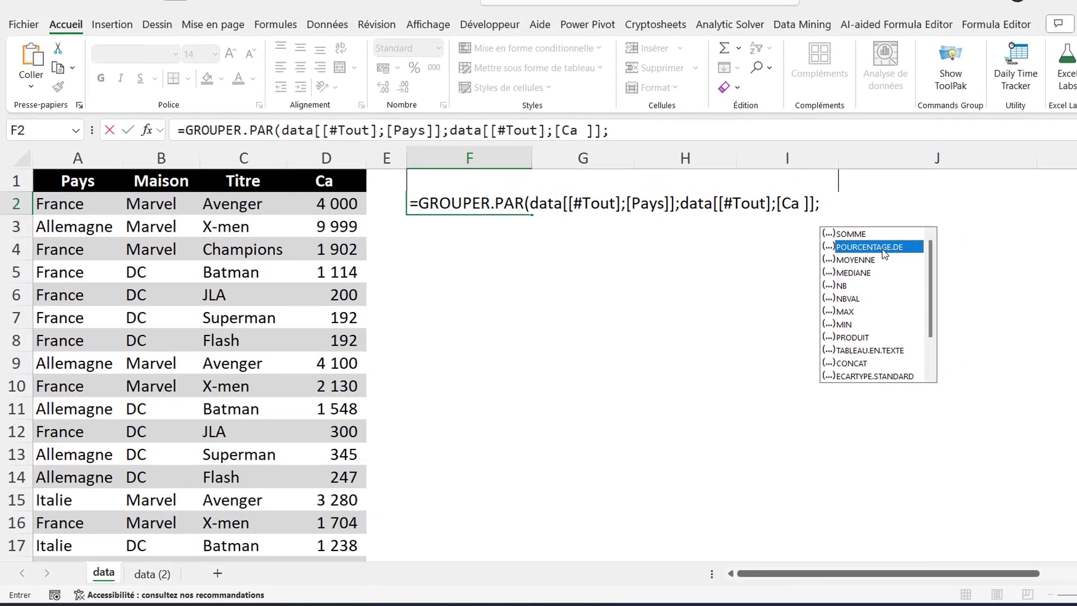
{"action": "double_click", "coordinate": [931, 225]}
{"action": "type", "text": ";"}
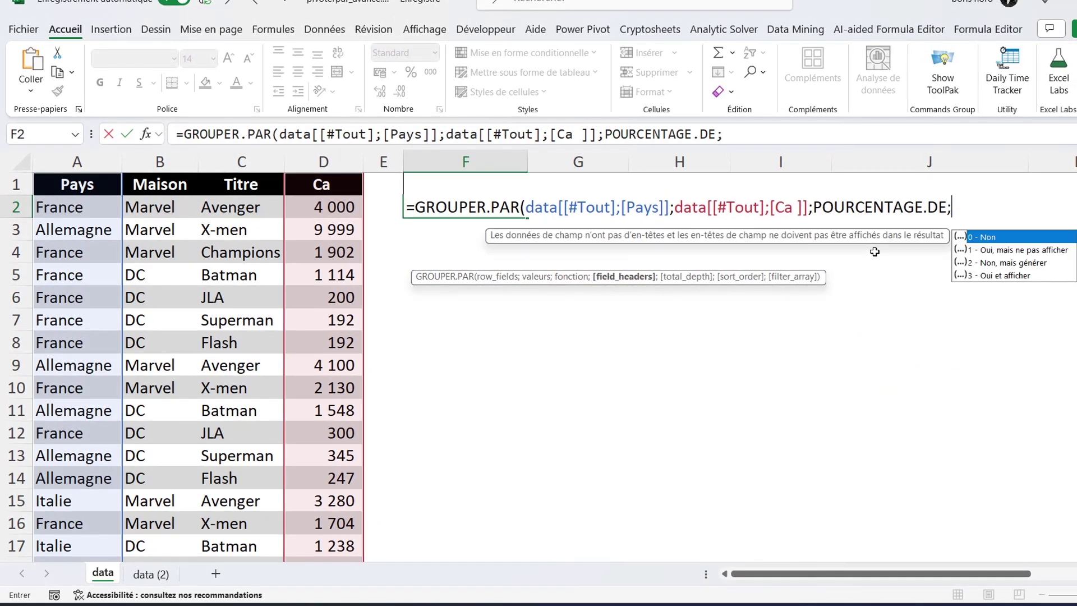
{"action": "double_click", "coordinate": [991, 276]}
{"action": "type", "text": ")"}
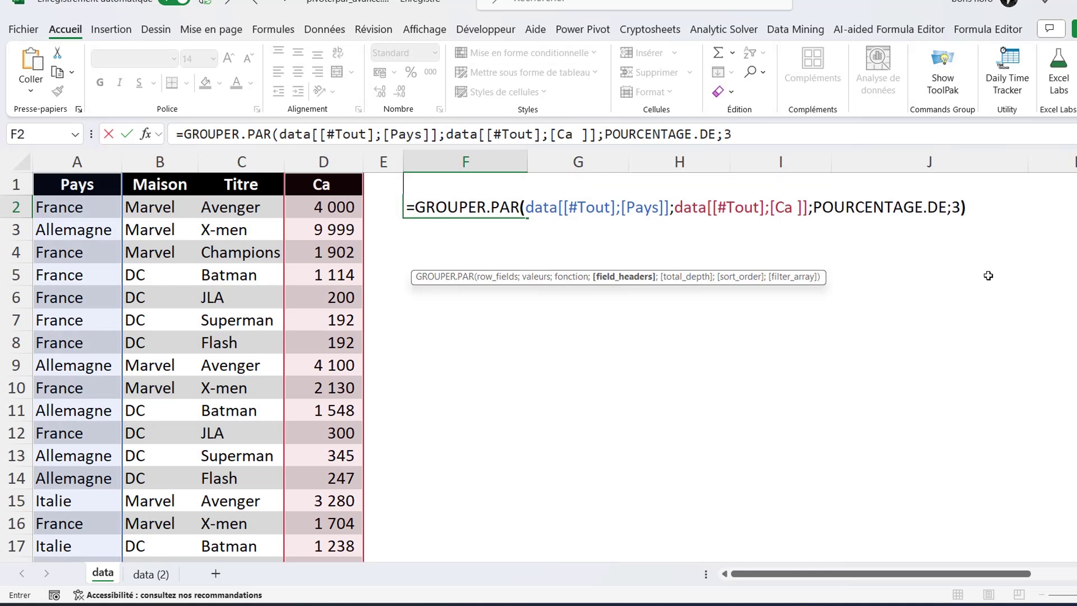
{"action": "key", "text": "Return"}
{"action": "key", "text": "Up"}
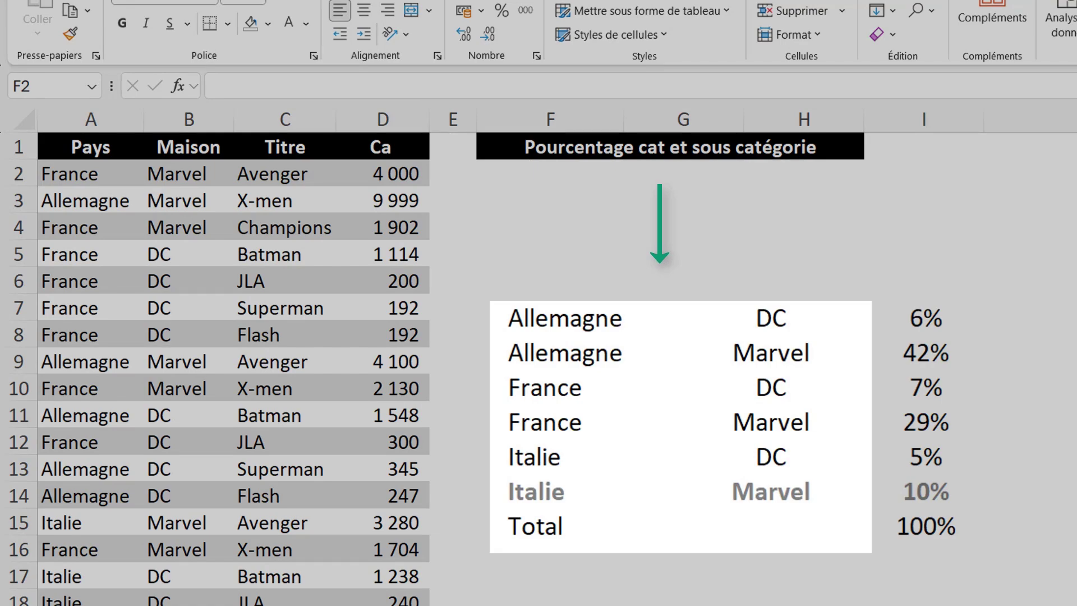
Start a GROUPER.PAR formula in F2 grouping by Pays and Maison with Ca as values
{"action": "type", "text": "="}
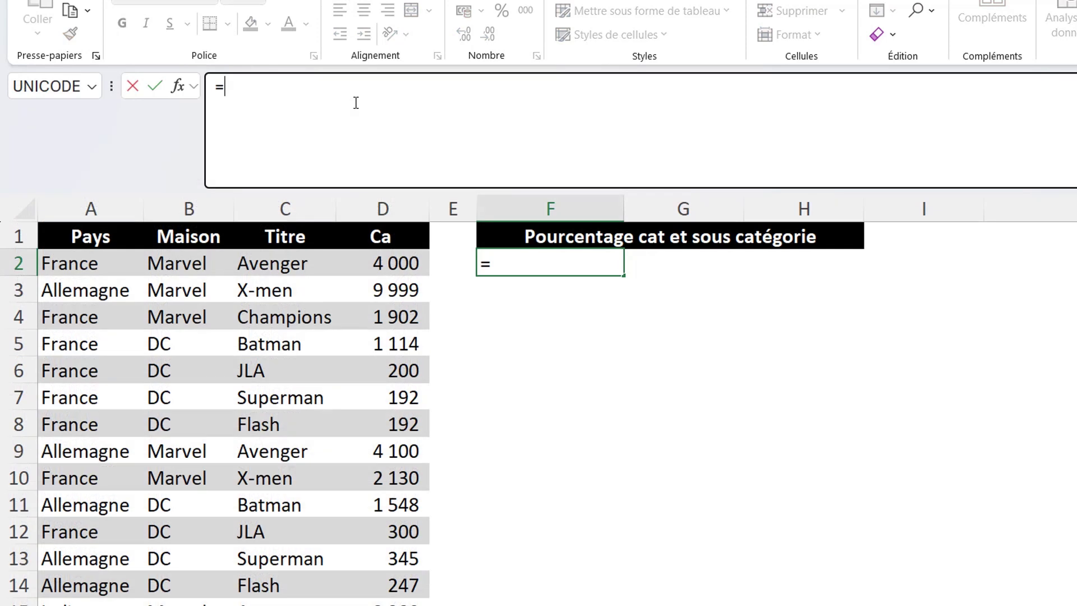
{"action": "type", "text": "GROUPER.PAR("}
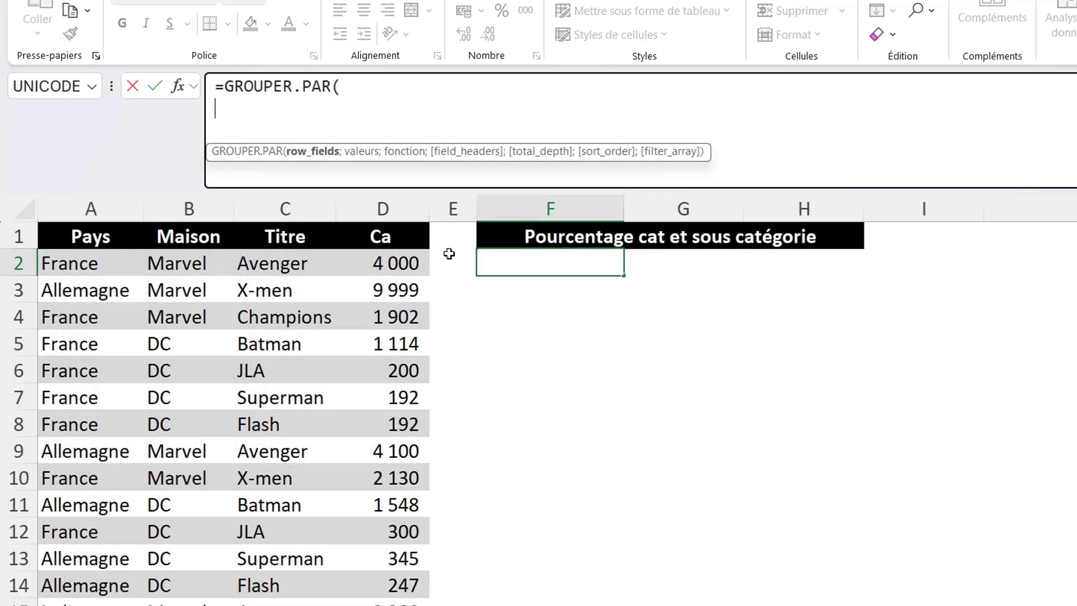
{"action": "left_click", "coordinate": [99, 222]}
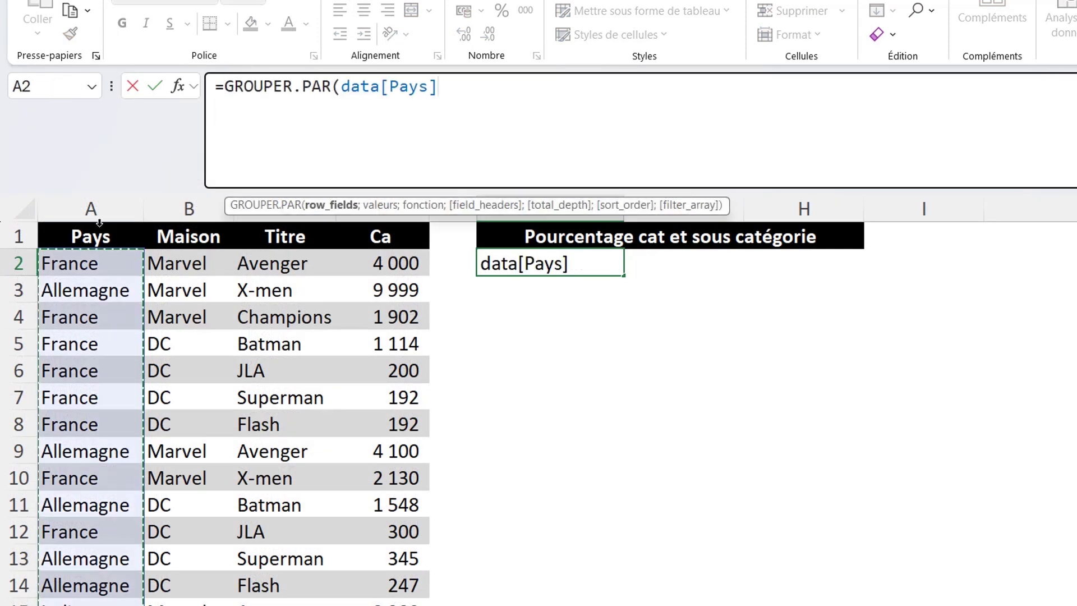
{"action": "left_click", "coordinate": [99, 222]}
{"action": "left_click_drag", "start_coordinate": [99, 223], "coordinate": [149, 222]}
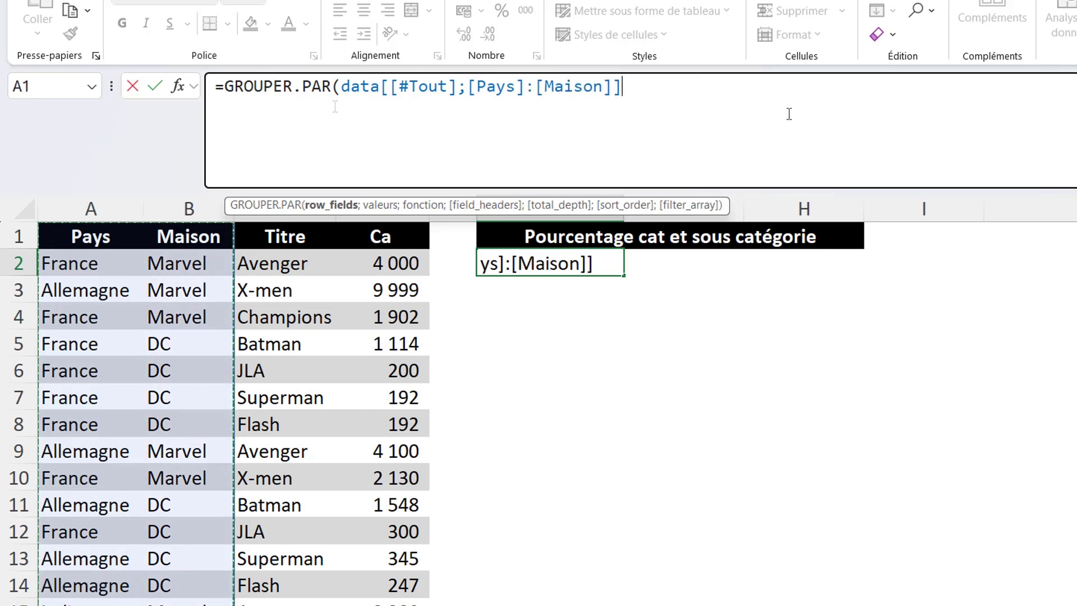
{"action": "type", "text": ";"}
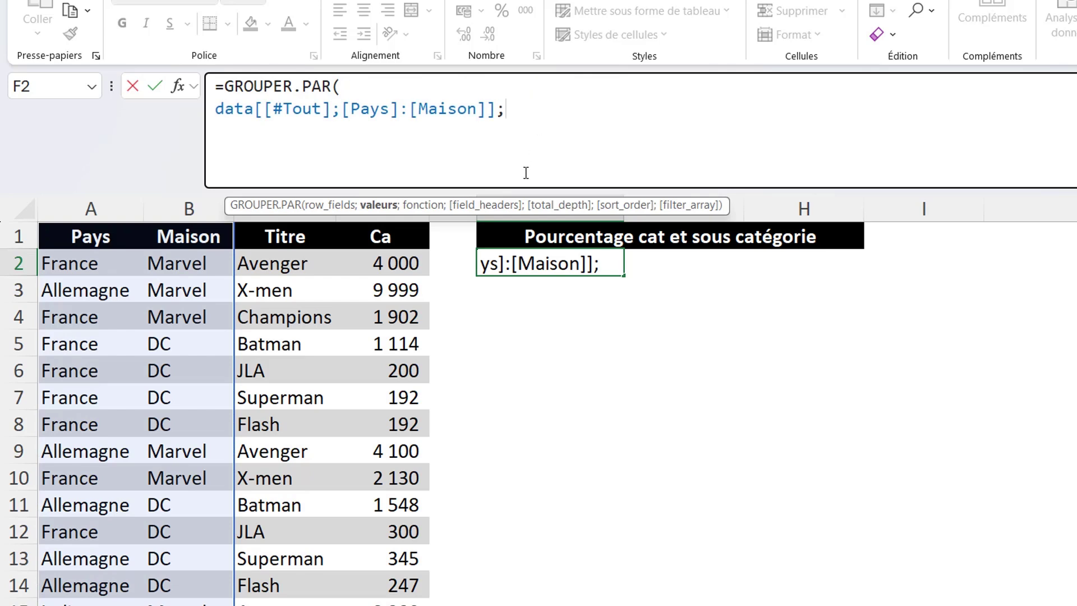
{"action": "left_click", "coordinate": [391, 225]}
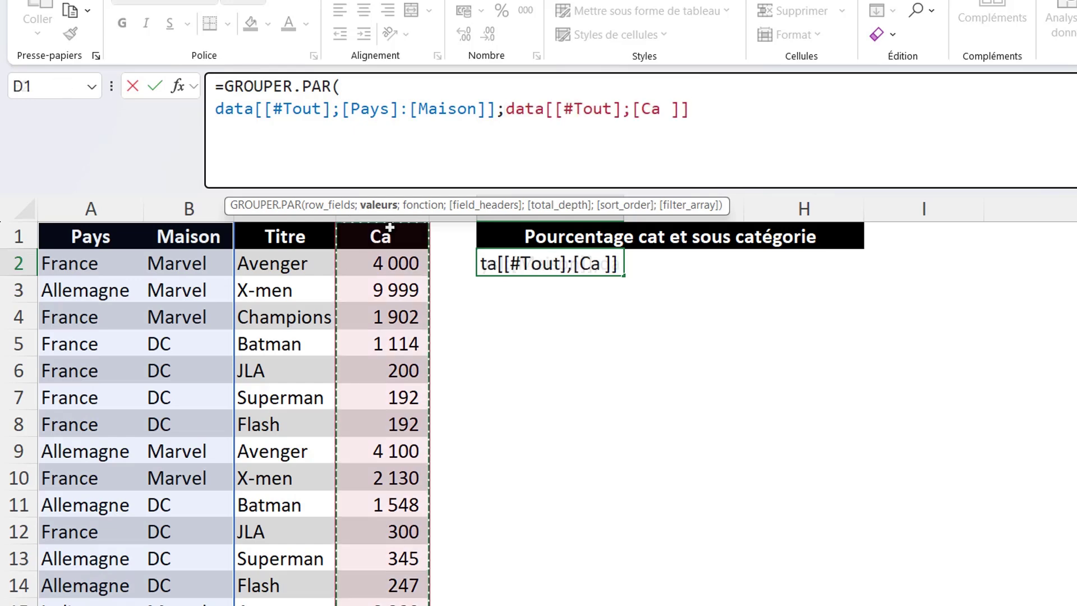
{"action": "left_click", "coordinate": [503, 110]}
Put the arguments on separate lines, add POURCENTAGE.DE, and commit the formula
{"action": "key", "text": "alt+Return"}
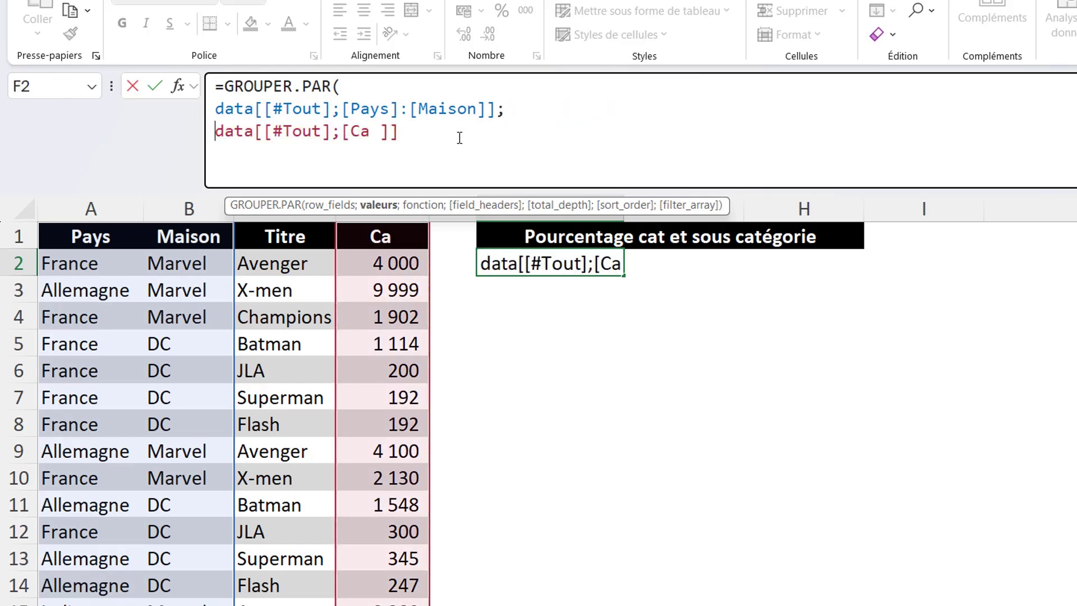
{"action": "left_click", "coordinate": [460, 138]}
{"action": "type", "text": ";"}
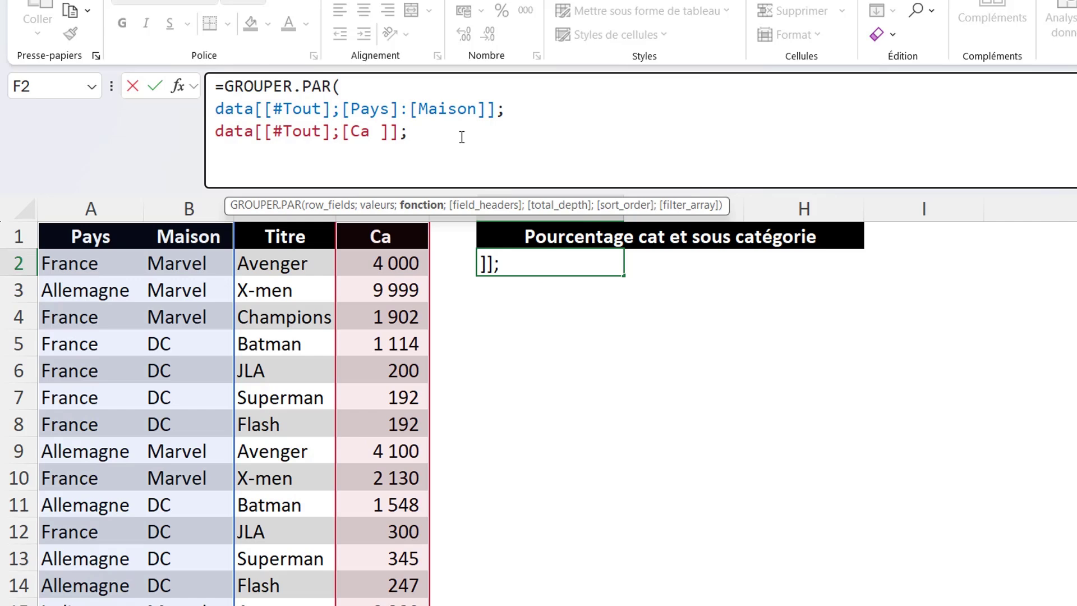
{"action": "key", "text": "alt+Return"}
{"action": "type", "text": "POURCENT"}
{"action": "double_click", "coordinate": [273, 236]}
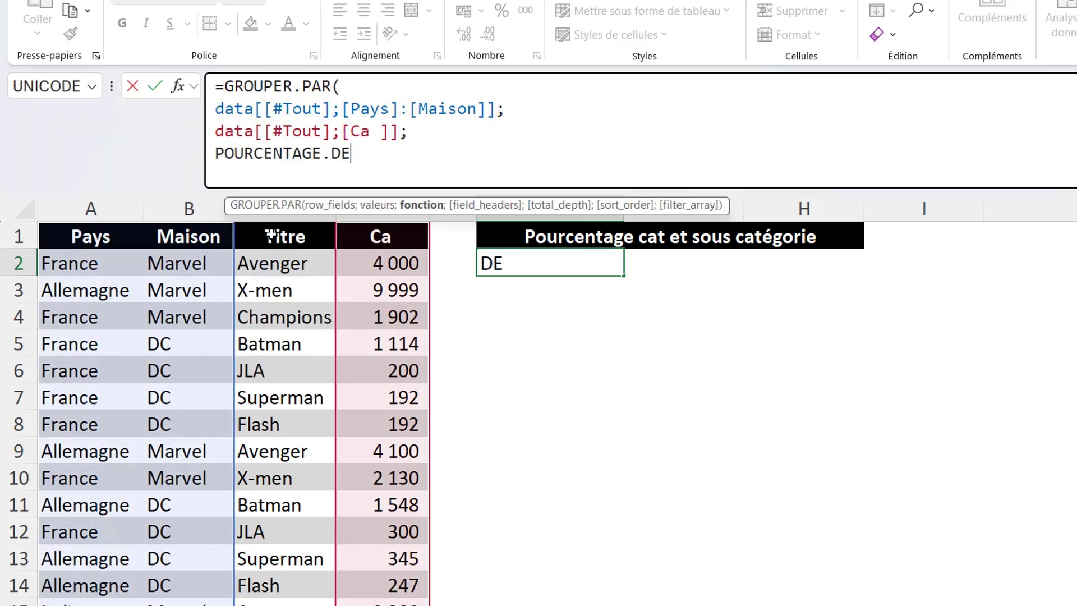
{"action": "type", "text": ")"}
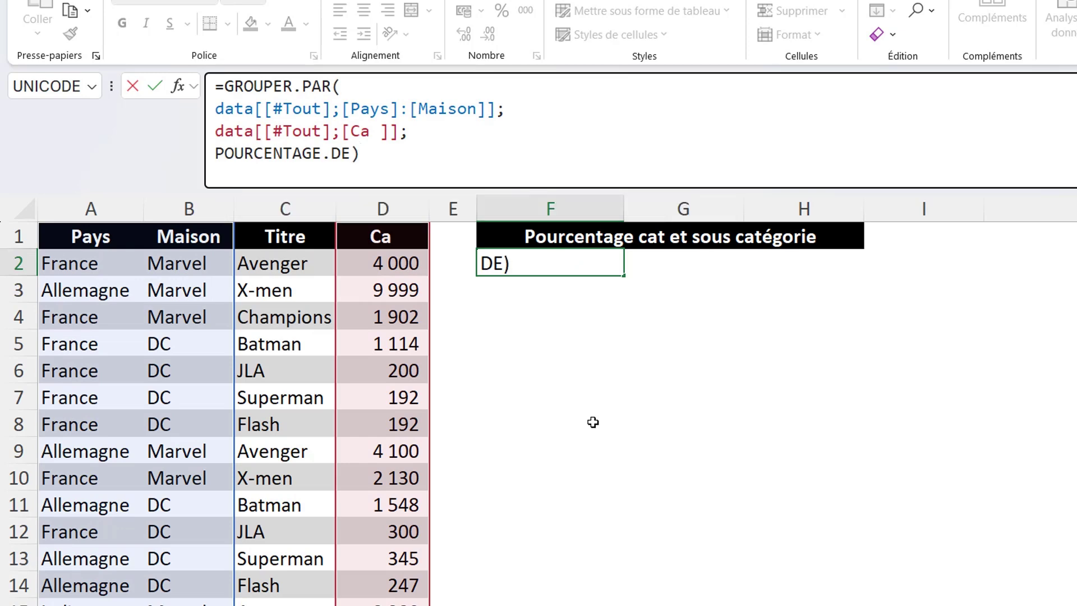
{"action": "key", "text": "Return"}
Deselect the spilled result to view the empty Deux colonnes non contigues area
{"action": "left_click", "coordinate": [521, 506]}
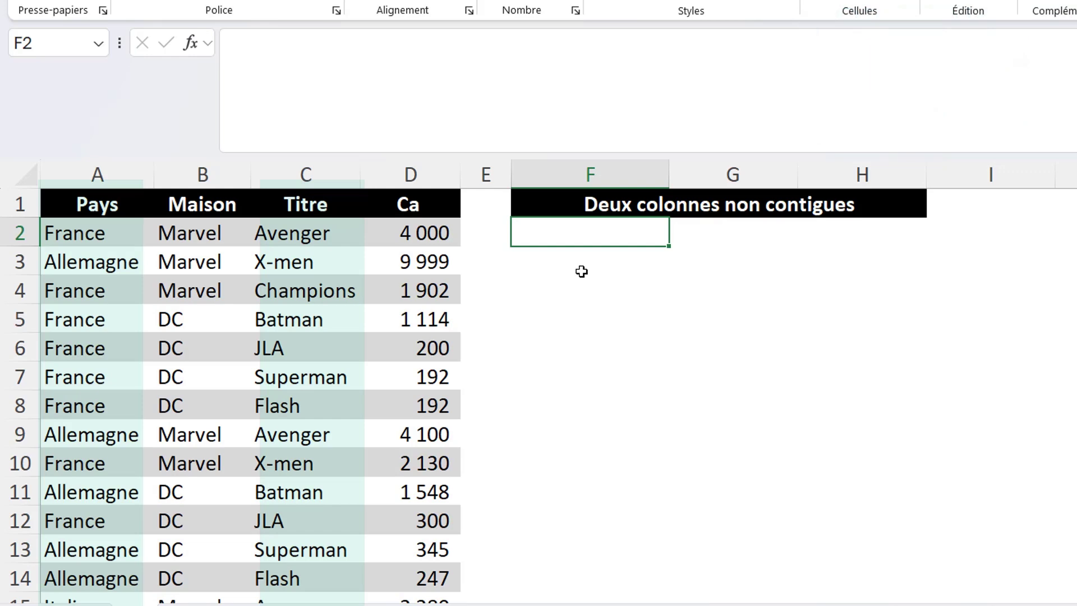
Enter =ASSEMB.H in F2 combining the full Pays and Titre columns with headers
{"action": "left_click", "coordinate": [366, 79]}
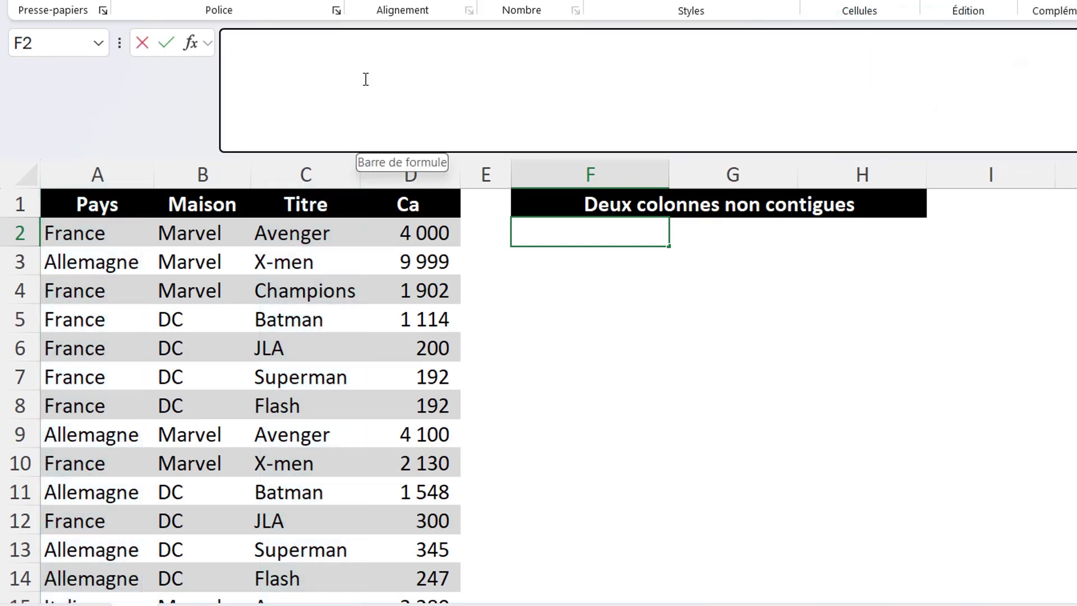
{"action": "type", "text": "=ASSEMB.H("}
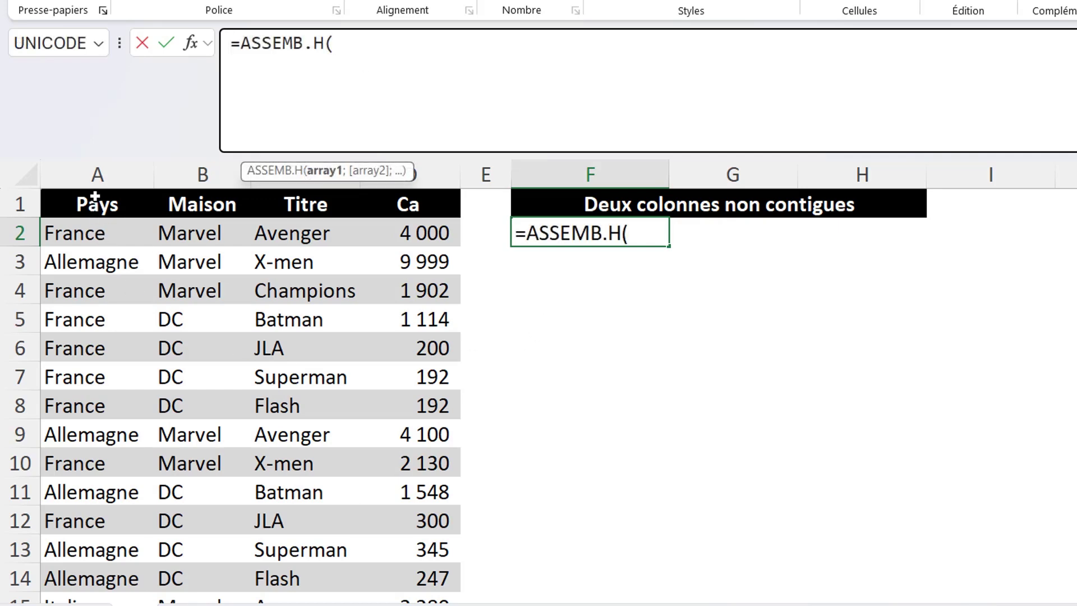
{"action": "double_click", "coordinate": [96, 197]}
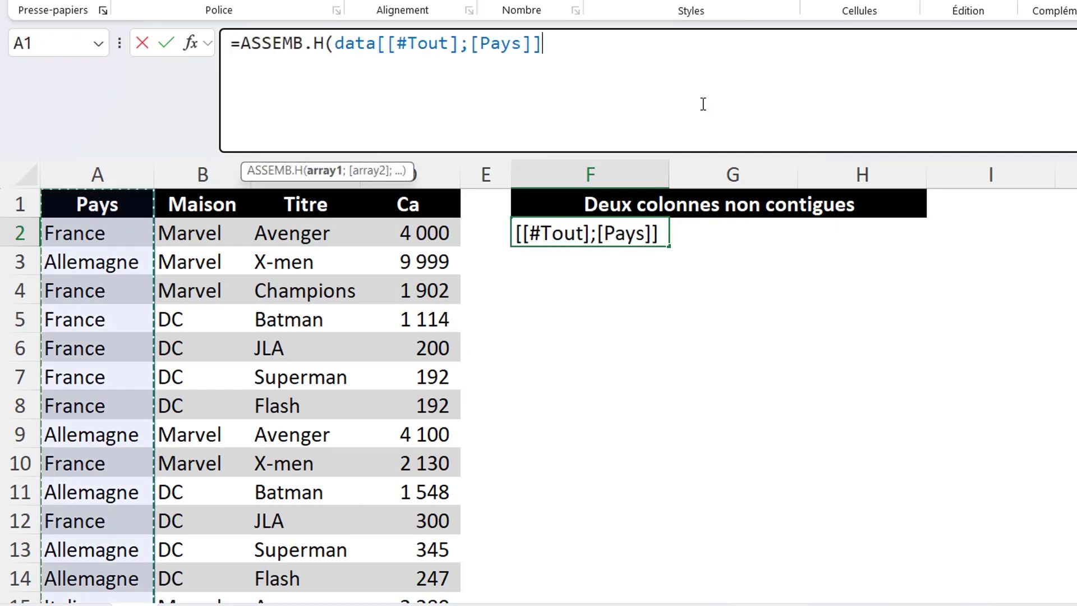
{"action": "type", "text": ";"}
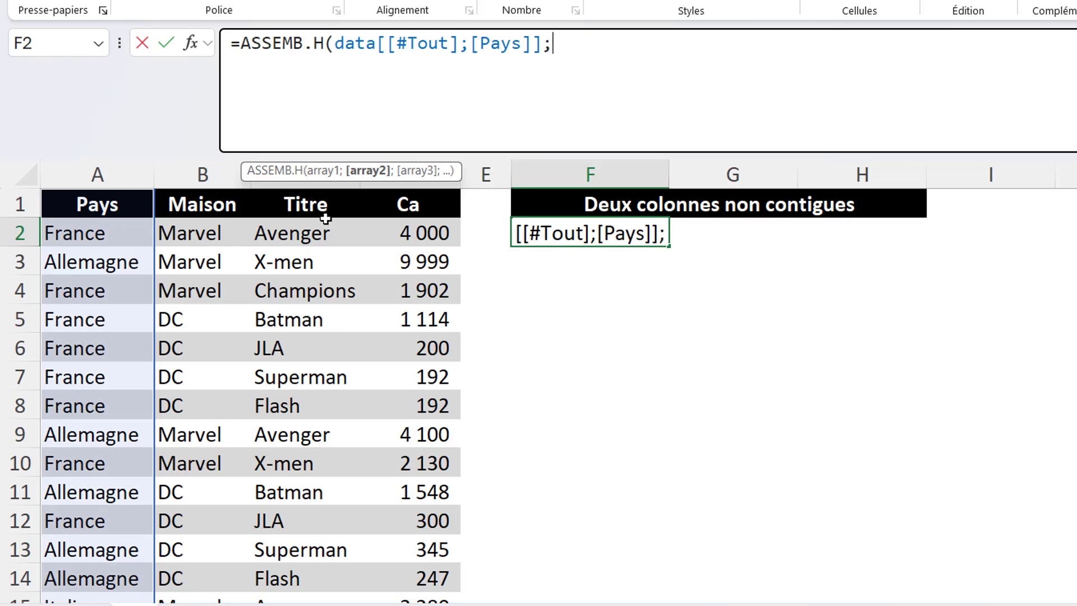
{"action": "left_click", "coordinate": [312, 191]}
{"action": "left_click", "coordinate": [312, 191]}
{"action": "type", "text": ")"}
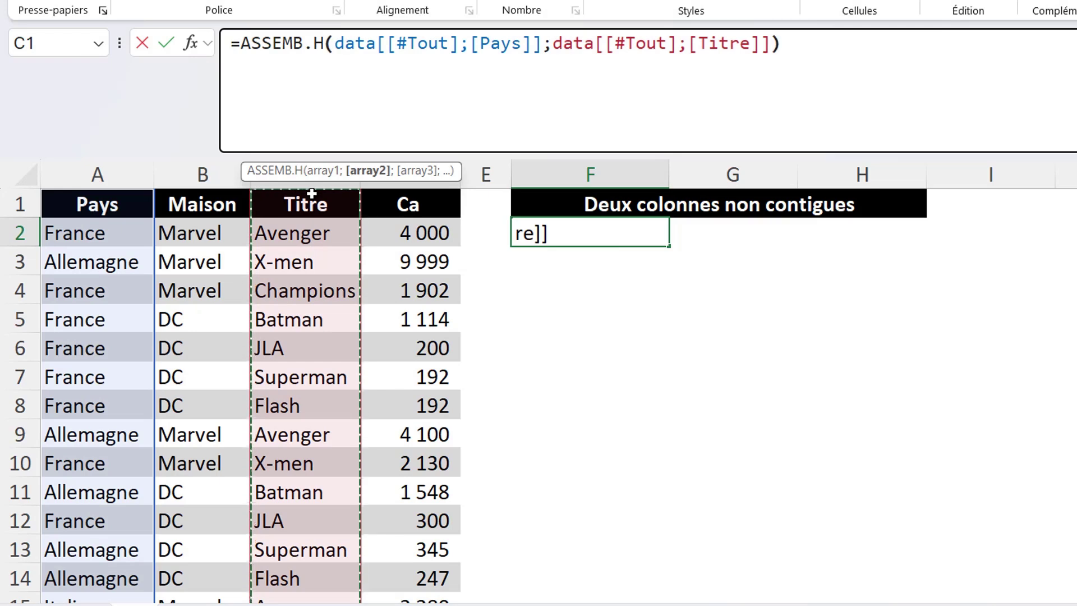
{"action": "key", "text": "Return"}
{"action": "key", "text": "Up"}
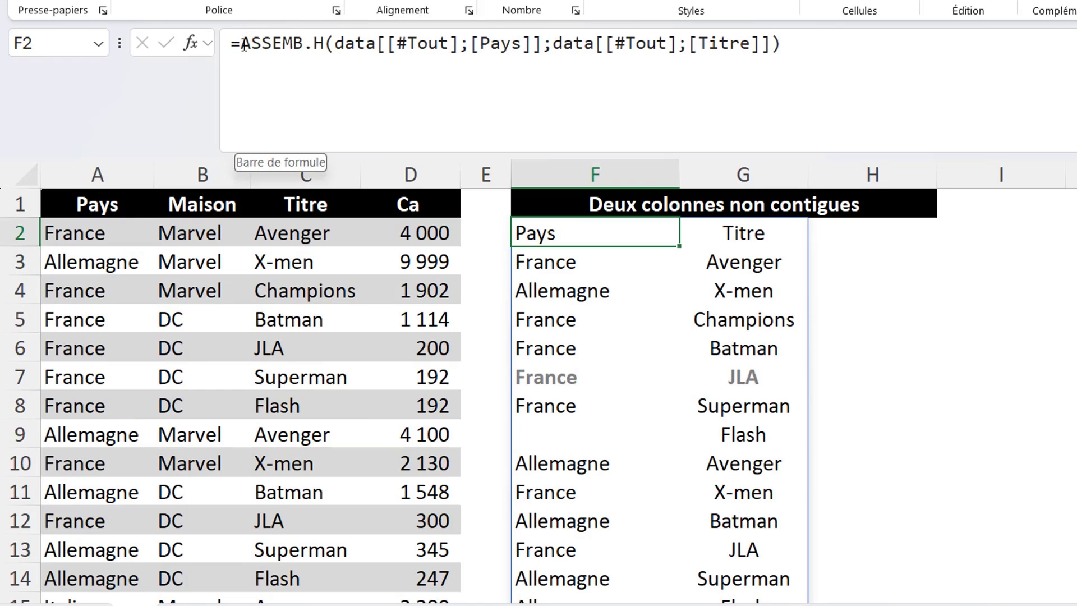
Wrap the ASSEMB.H formula in GROUPER.PAR, splitting the Pays and Titre parts onto separate lines
{"action": "left_click", "coordinate": [244, 45]}
{"action": "type", "text": "GR"}
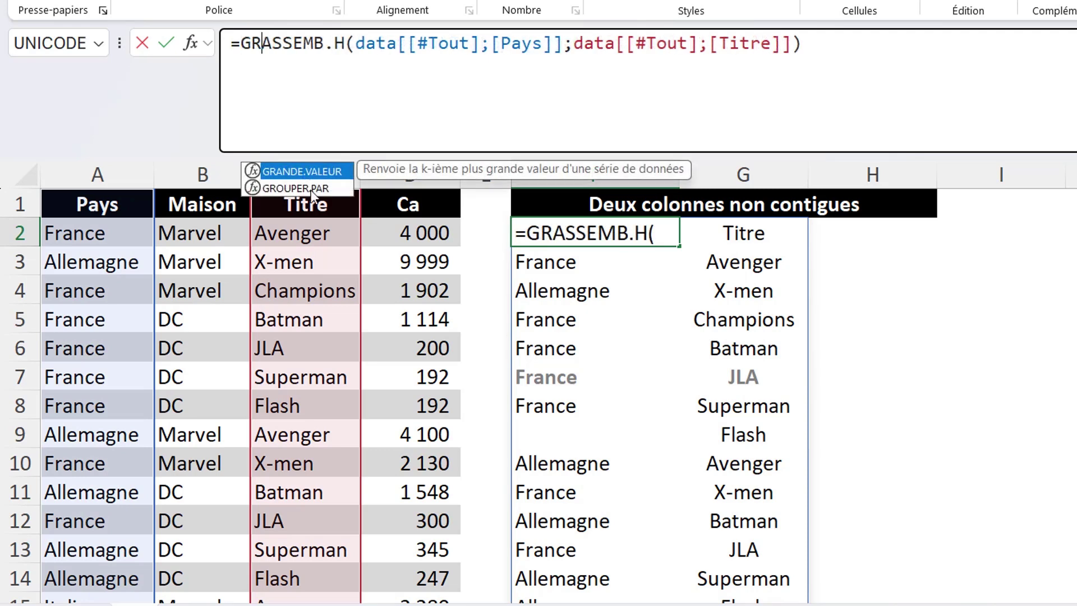
{"action": "type", "text": "OUPER.PAR("}
{"action": "key", "text": "alt+Return"}
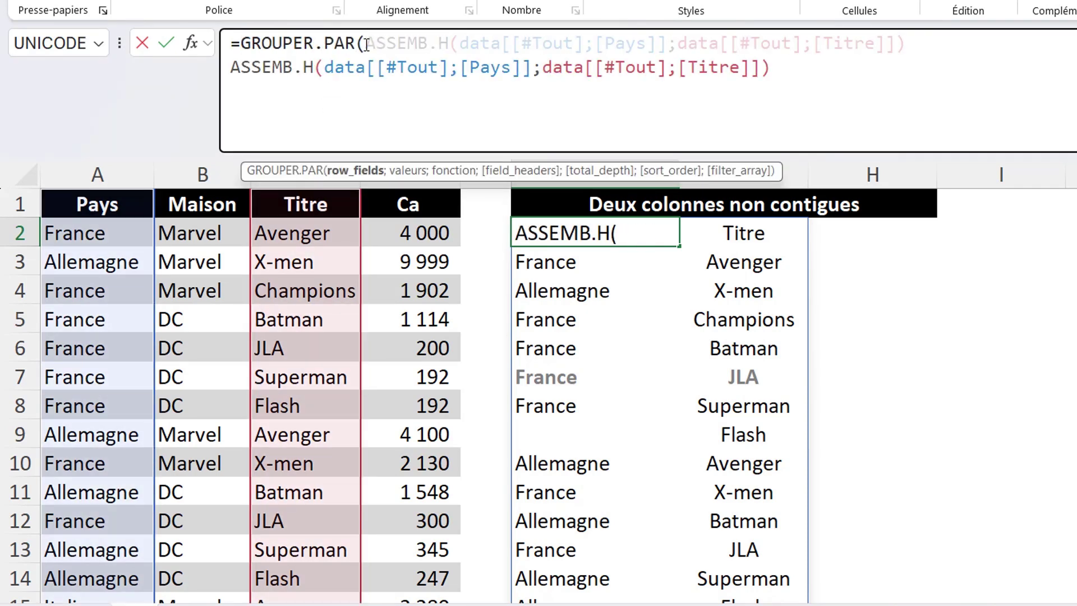
{"action": "left_click", "coordinate": [541, 68]}
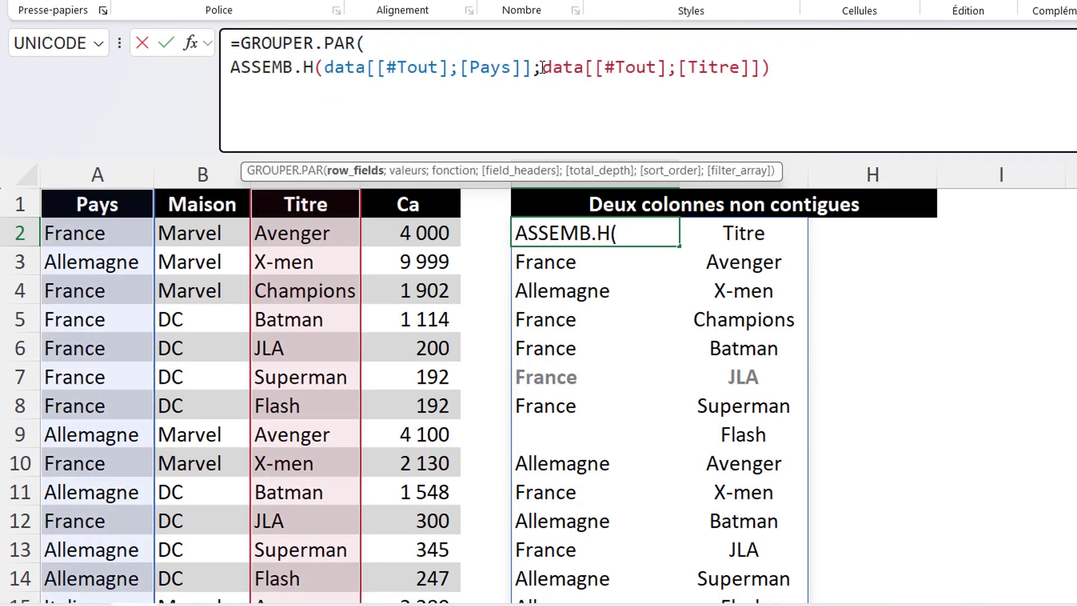
{"action": "key", "text": "alt+Return"}
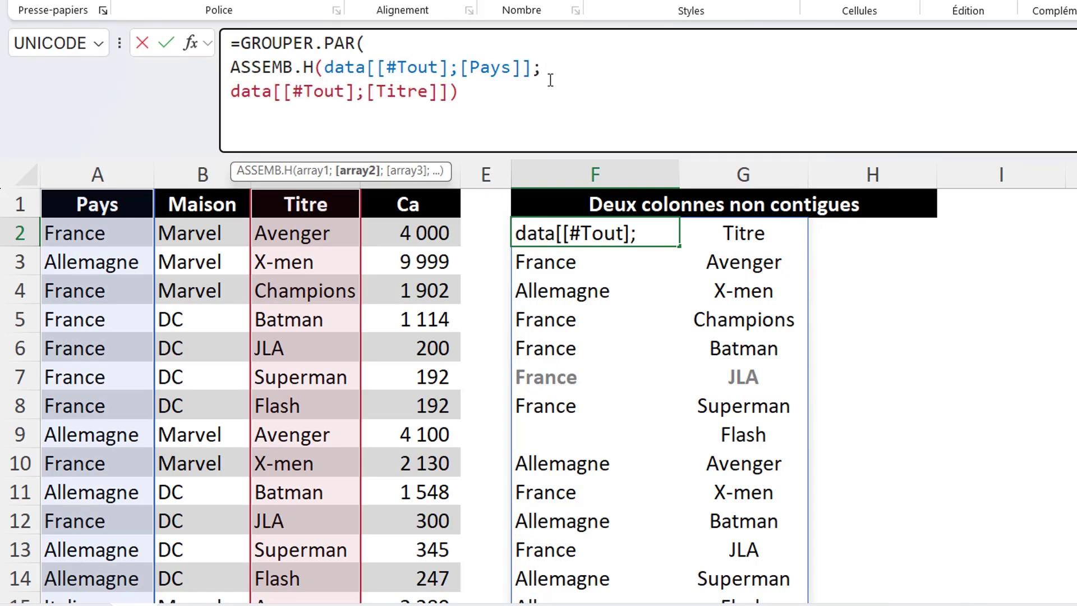
{"action": "left_click", "coordinate": [469, 95]}
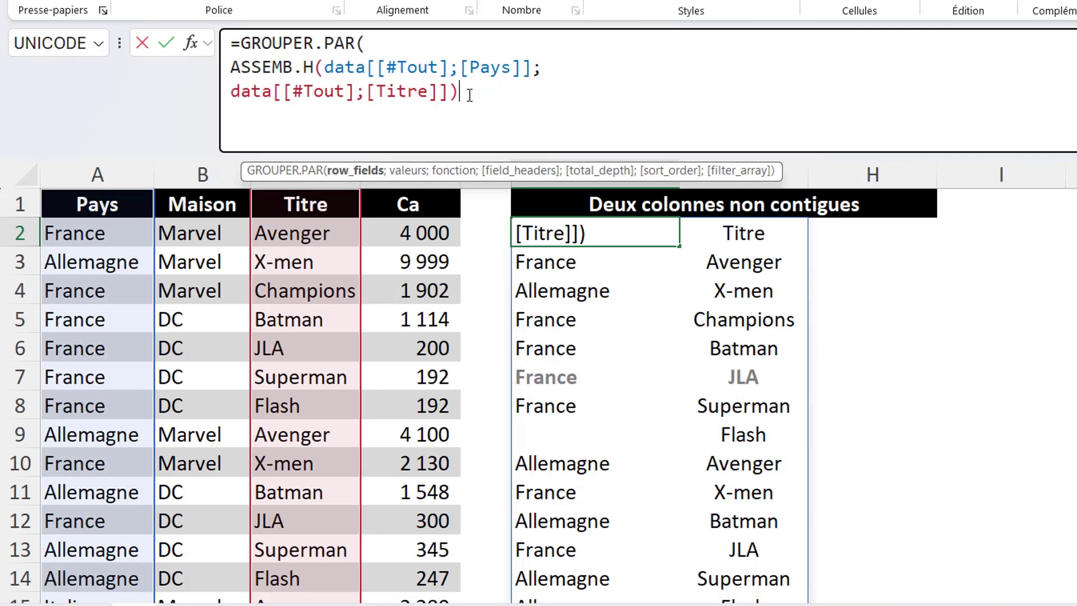
Add the Ca column and POURCENTAGE.DE as arguments and commit the formula
{"action": "type", "text": ";"}
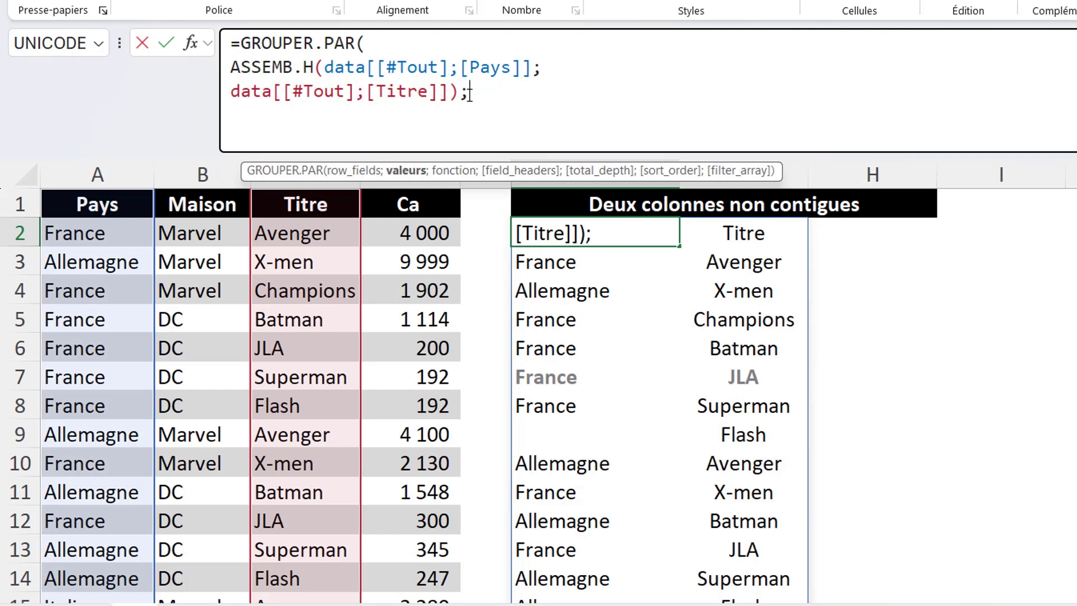
{"action": "left_click", "coordinate": [412, 192]}
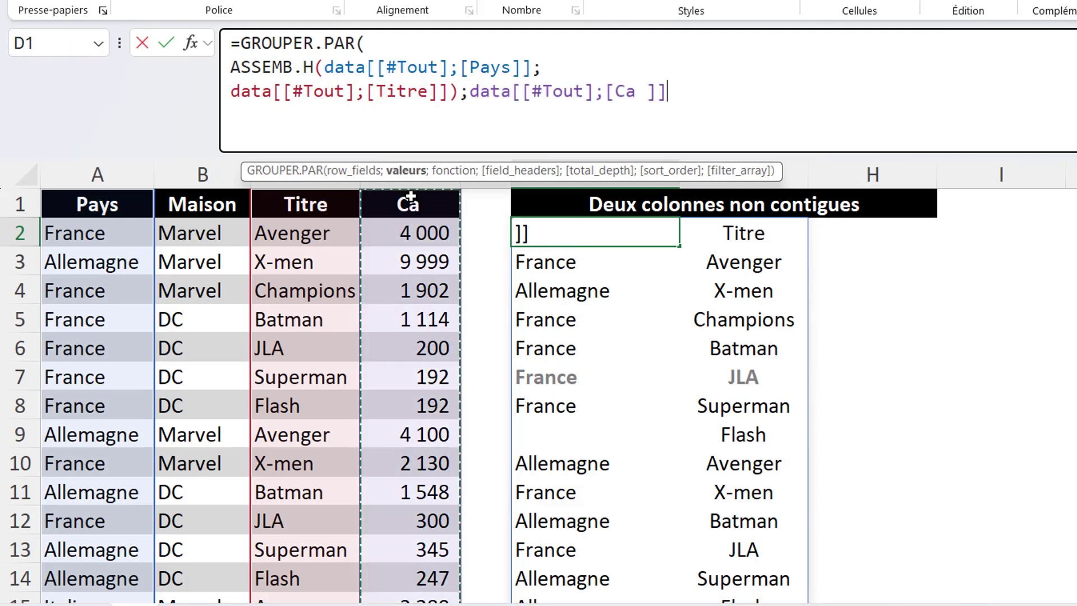
{"action": "left_click", "coordinate": [472, 93]}
{"action": "key", "text": "alt+Return"}
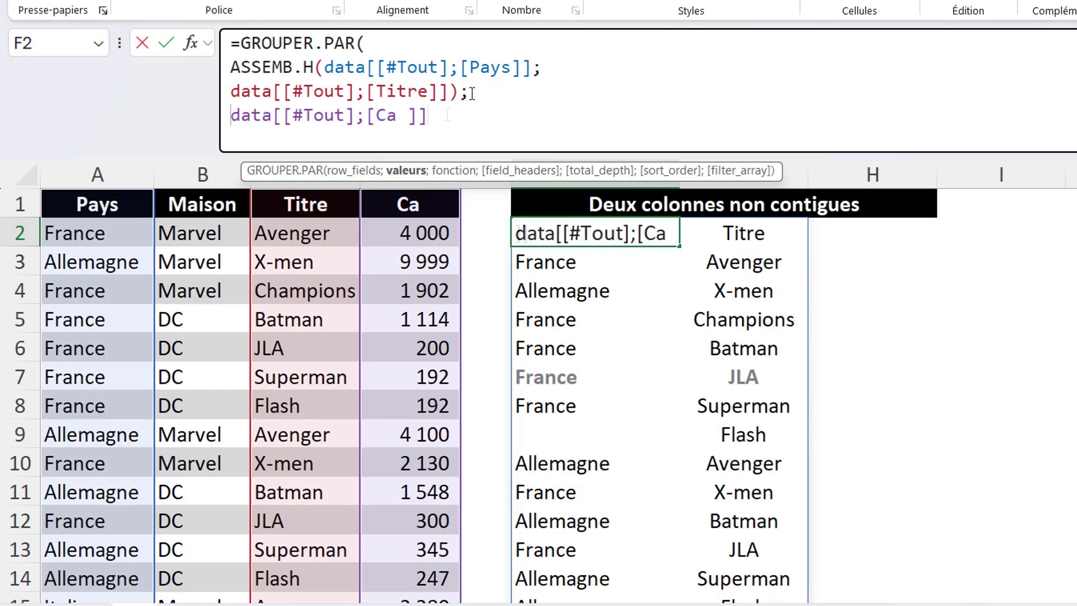
{"action": "left_click", "coordinate": [447, 115]}
{"action": "type", "text": ";"}
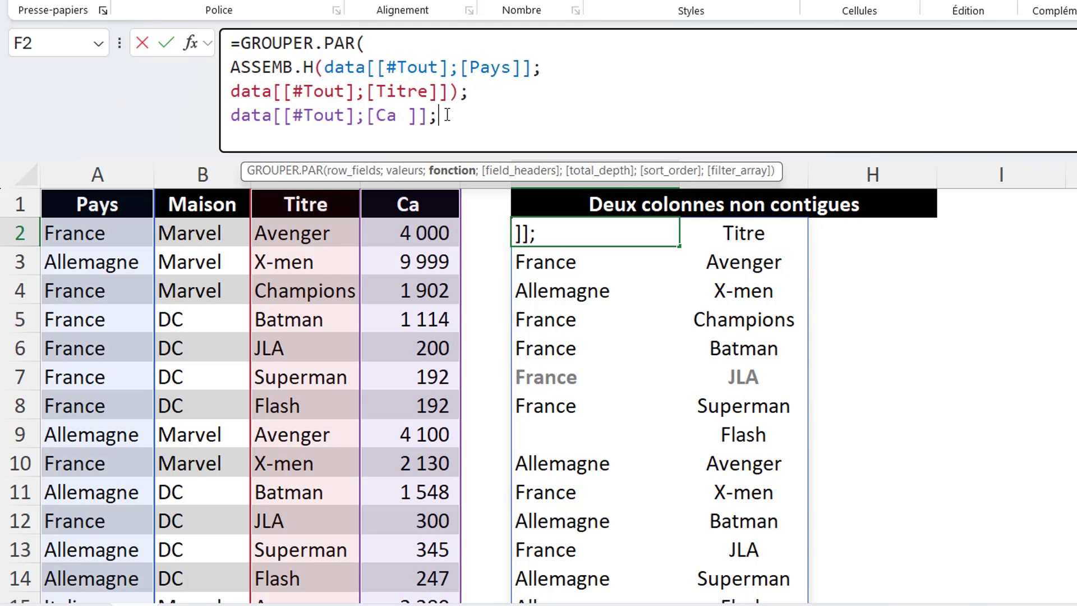
{"action": "type", "text": "POURCENTAGE.DE"}
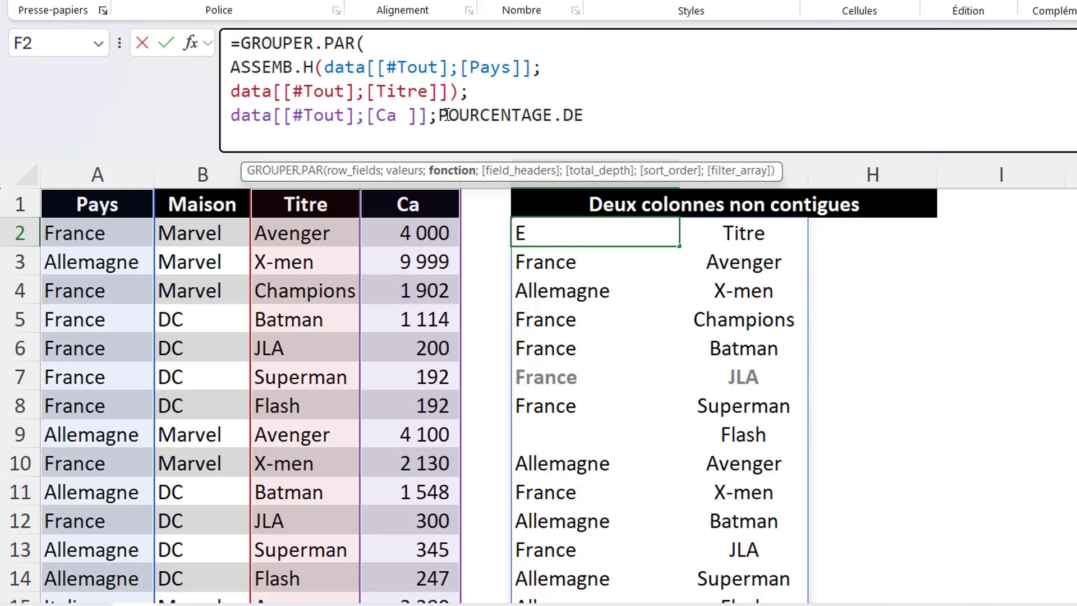
{"action": "type", "text": ")"}
{"action": "key", "text": "Return"}
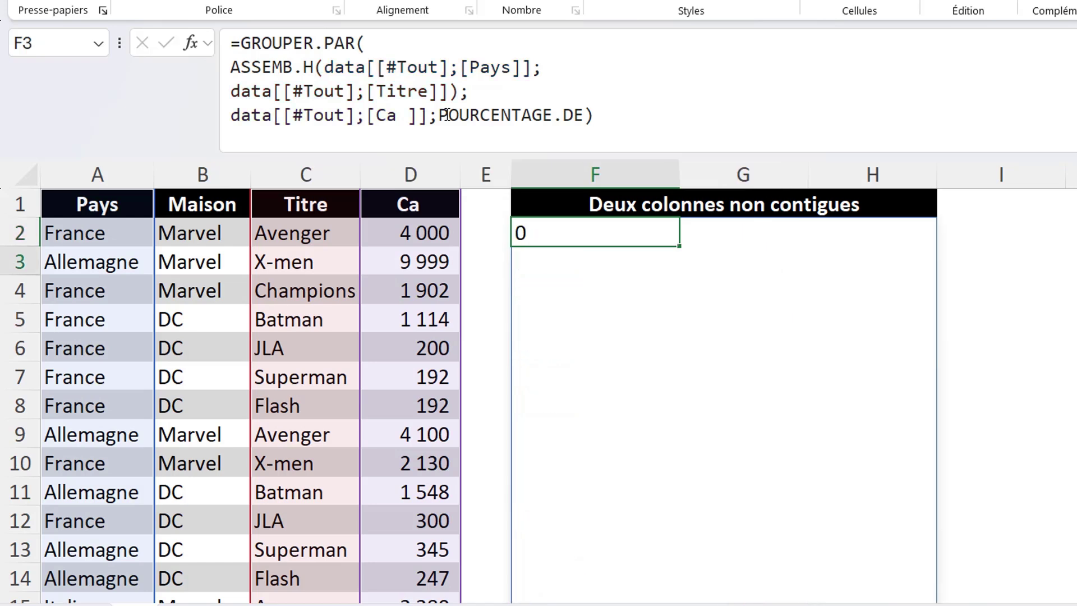
{"action": "key", "text": "Up"}
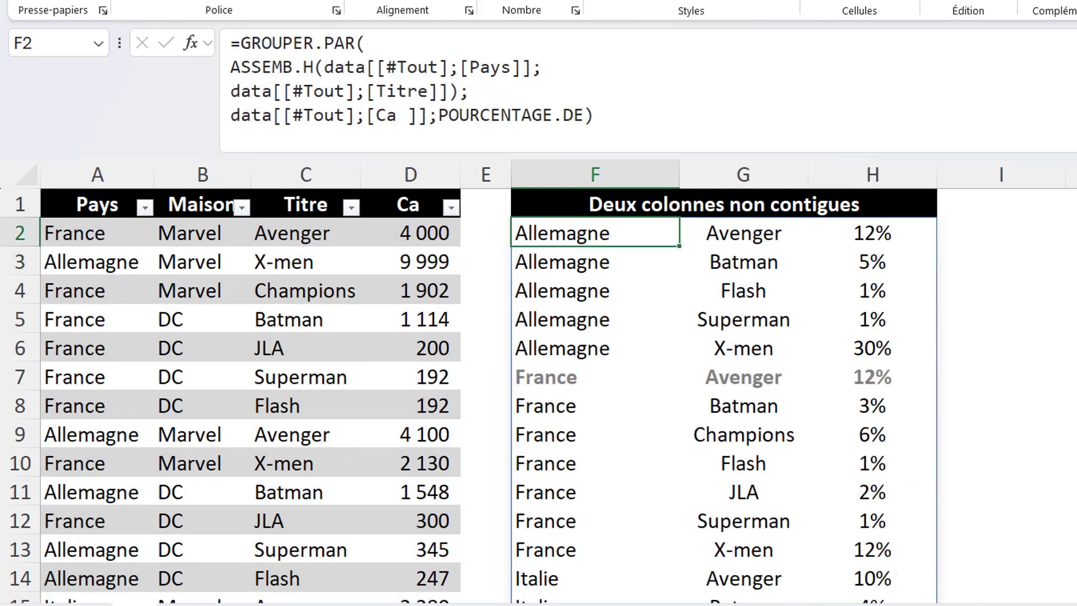
Add the '2 - Total général et sous-totaux' total depth option to the F2 formula
{"action": "scroll", "coordinate": [468, 392], "scroll_direction": "down", "scroll_amount": 1}
{"action": "left_click", "coordinate": [588, 116]}
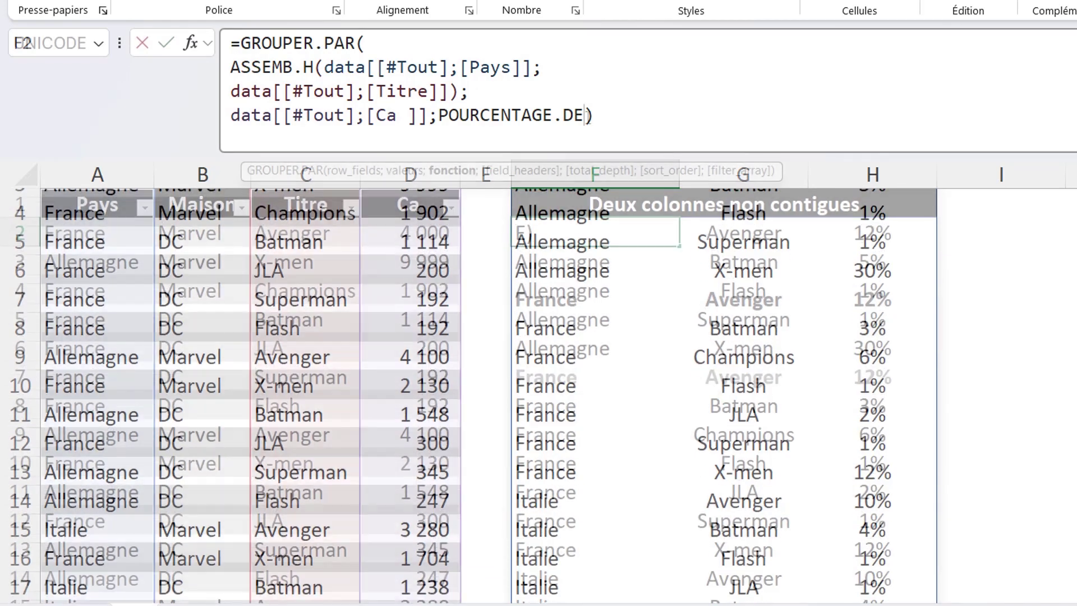
{"action": "type", "text": ";;"}
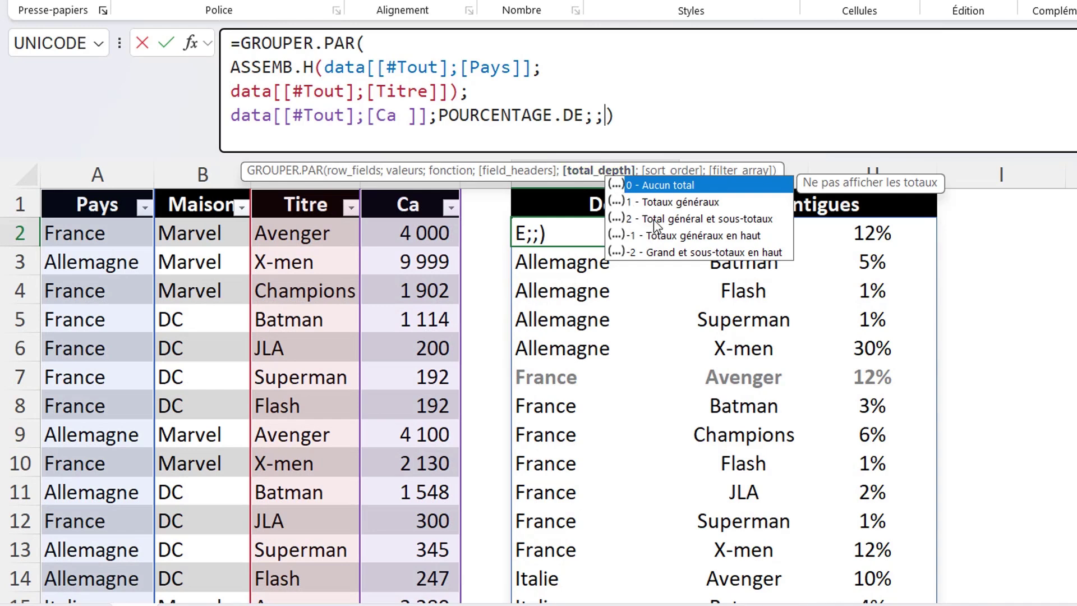
{"action": "double_click", "coordinate": [656, 224]}
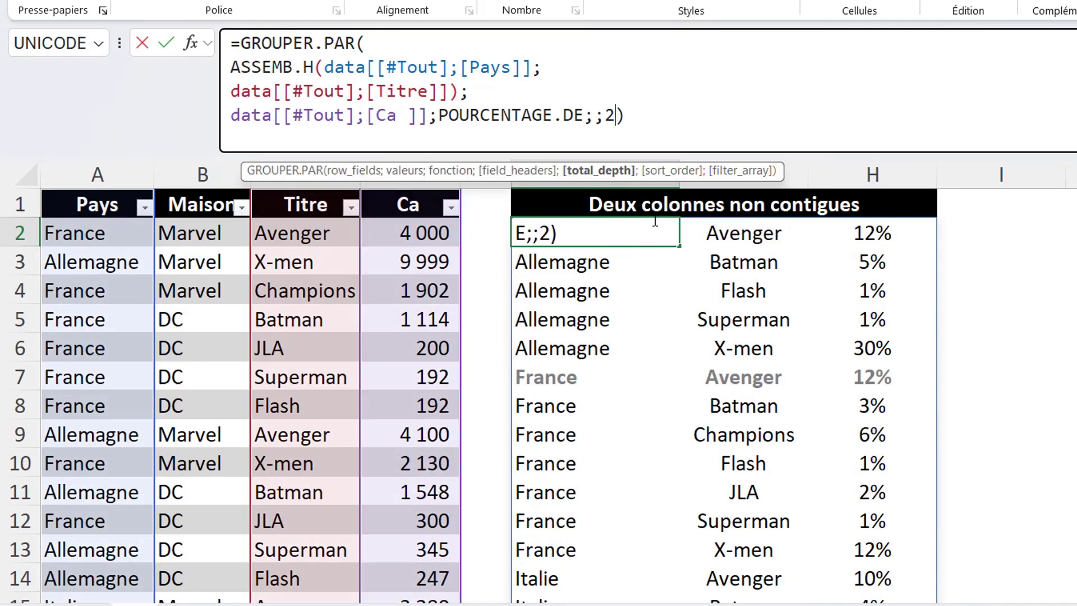
{"action": "left_click", "coordinate": [649, 115]}
{"action": "key", "text": "Return"}
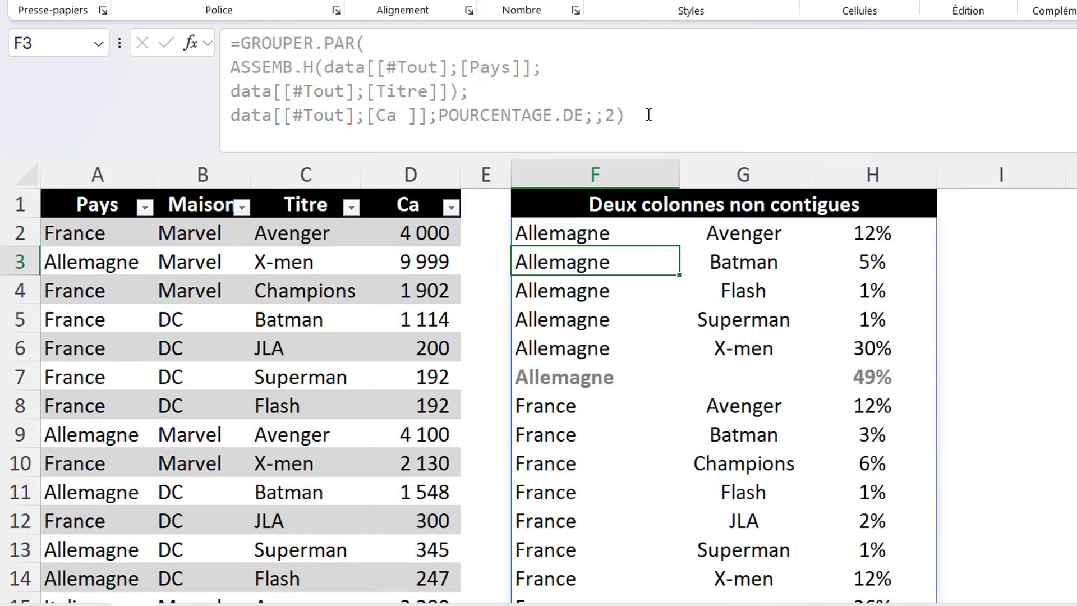
Check the Allemagne 49% and France subtotals and the 100% grand total
{"action": "left_click", "coordinate": [572, 376]}
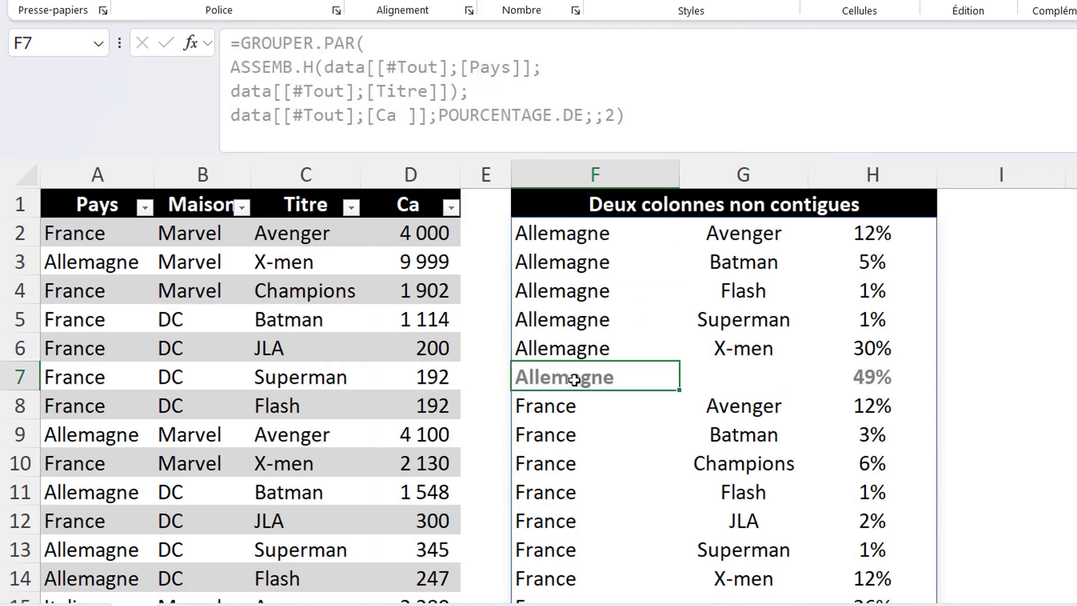
{"action": "left_click", "coordinate": [870, 373]}
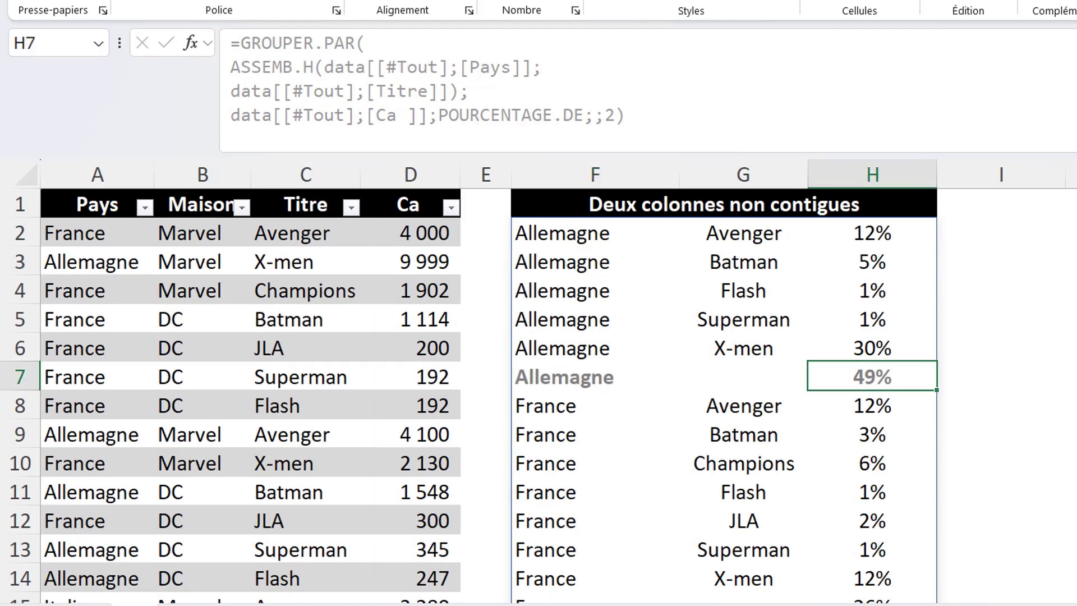
{"action": "scroll", "coordinate": [550, 501], "scroll_direction": "down", "scroll_amount": 1}
{"action": "scroll", "coordinate": [550, 501], "scroll_direction": "down", "scroll_amount": 2}
{"action": "scroll", "coordinate": [550, 501], "scroll_direction": "down", "scroll_amount": 1}
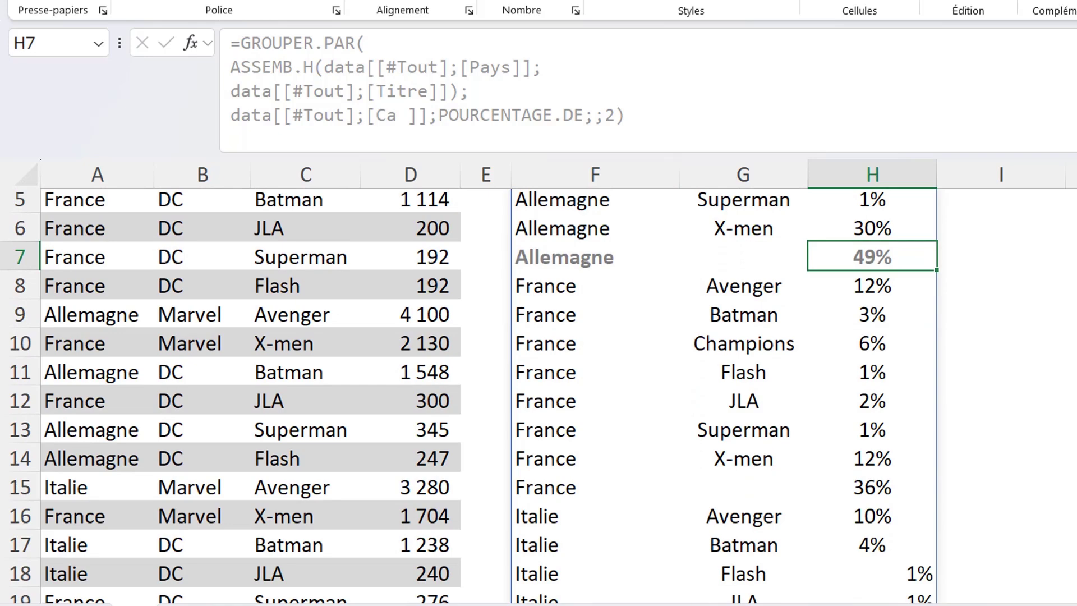
{"action": "left_click", "coordinate": [550, 502]}
{"action": "left_click", "coordinate": [548, 493]}
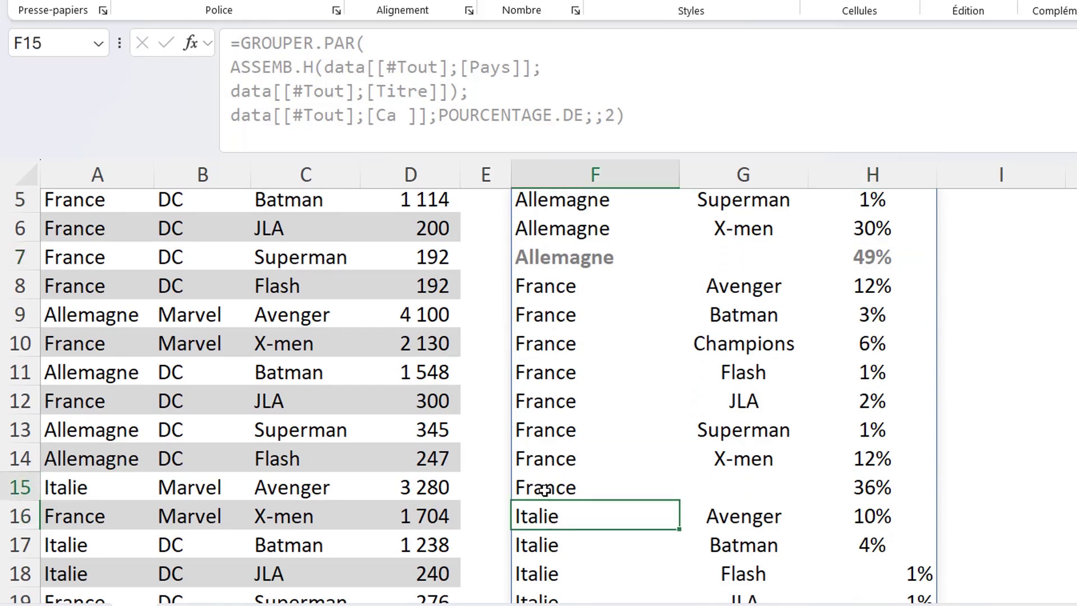
{"action": "left_click", "coordinate": [874, 485]}
{"action": "key", "text": "ctrl+Down"}
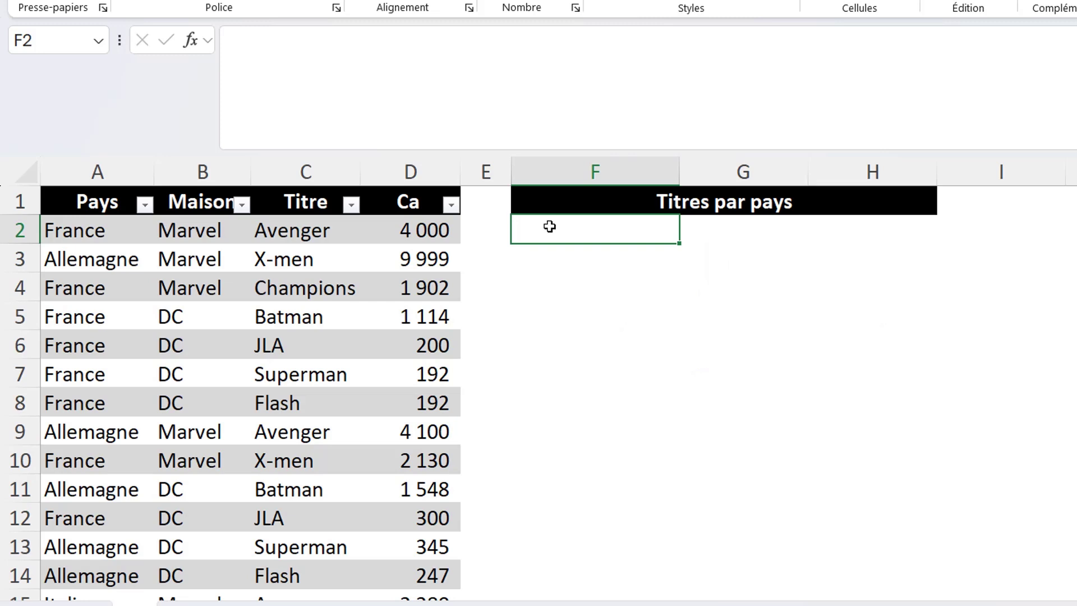
Enter a GROUPER.PAR formula in F2 grouping Titre by Pays with TABLEAU.EN.TEXTE
{"action": "left_click", "coordinate": [479, 65]}
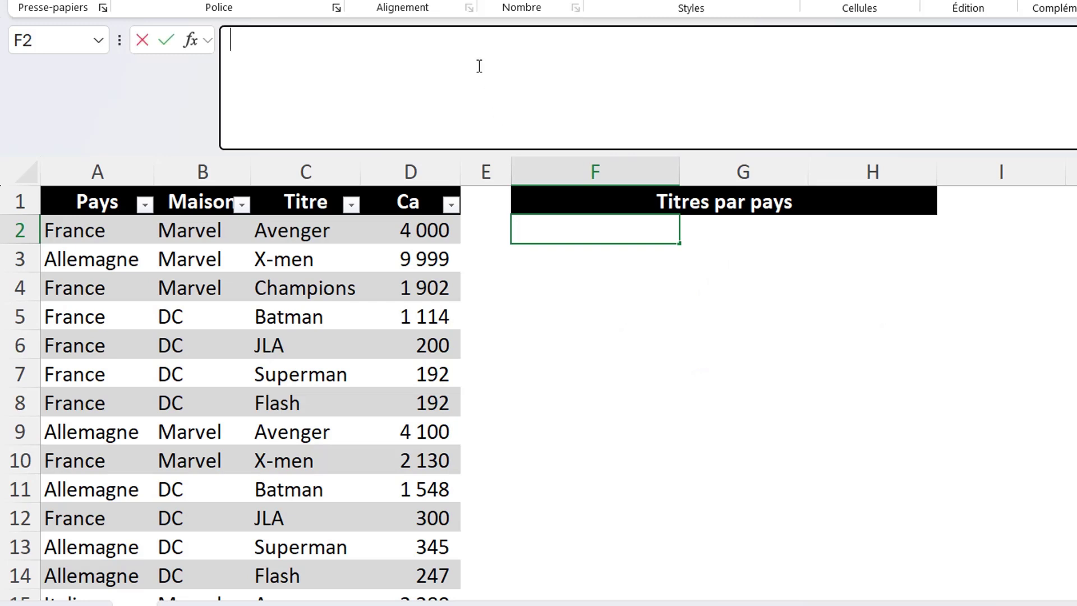
{"action": "type", "text": "=GR"}
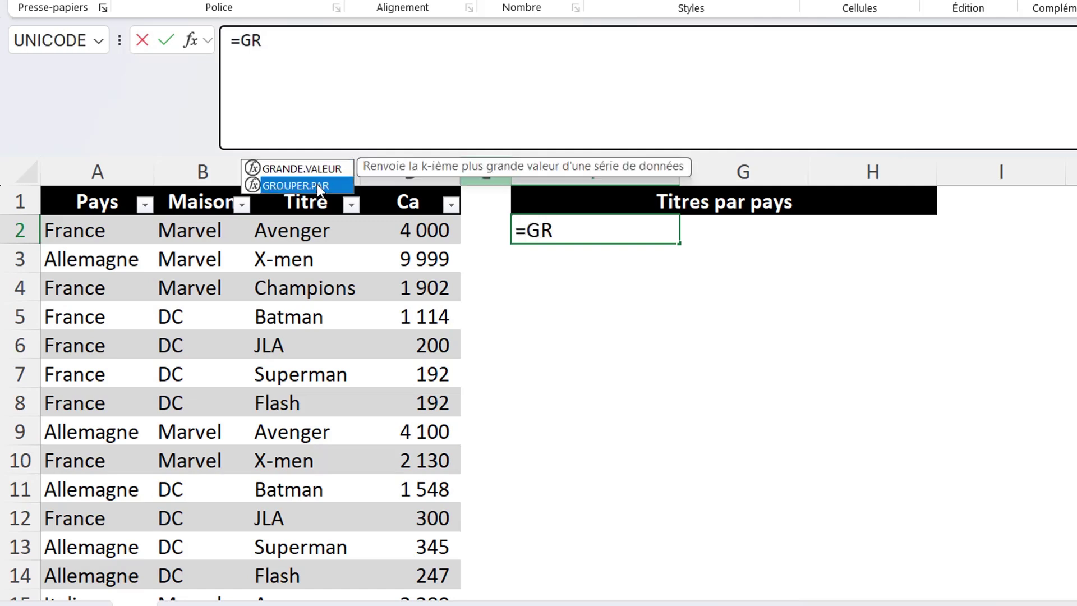
{"action": "key", "text": "Down"}
{"action": "key", "text": "Tab"}
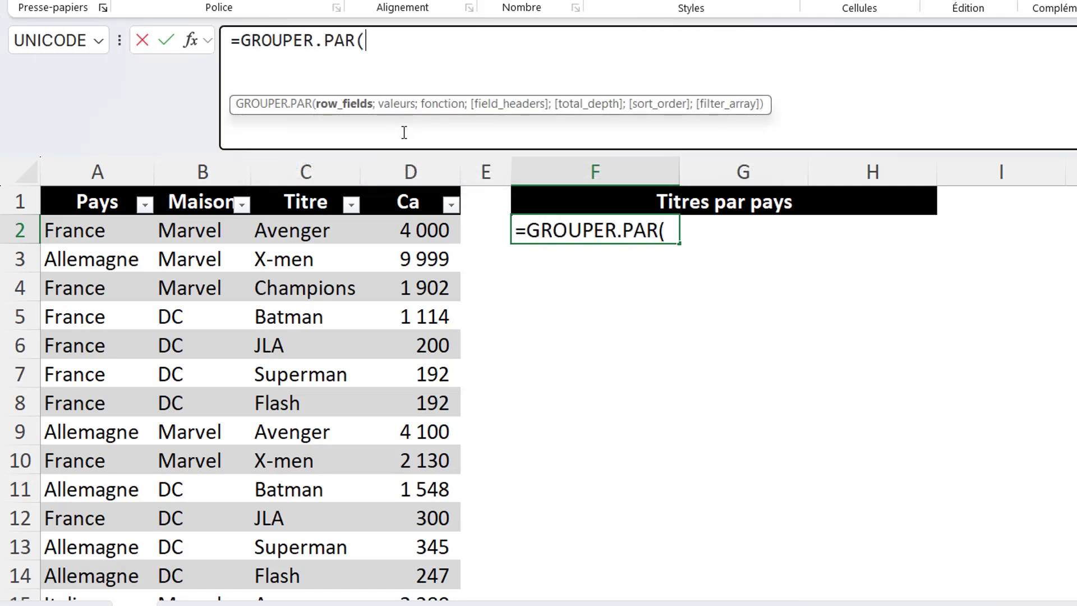
{"action": "left_click", "coordinate": [100, 189]}
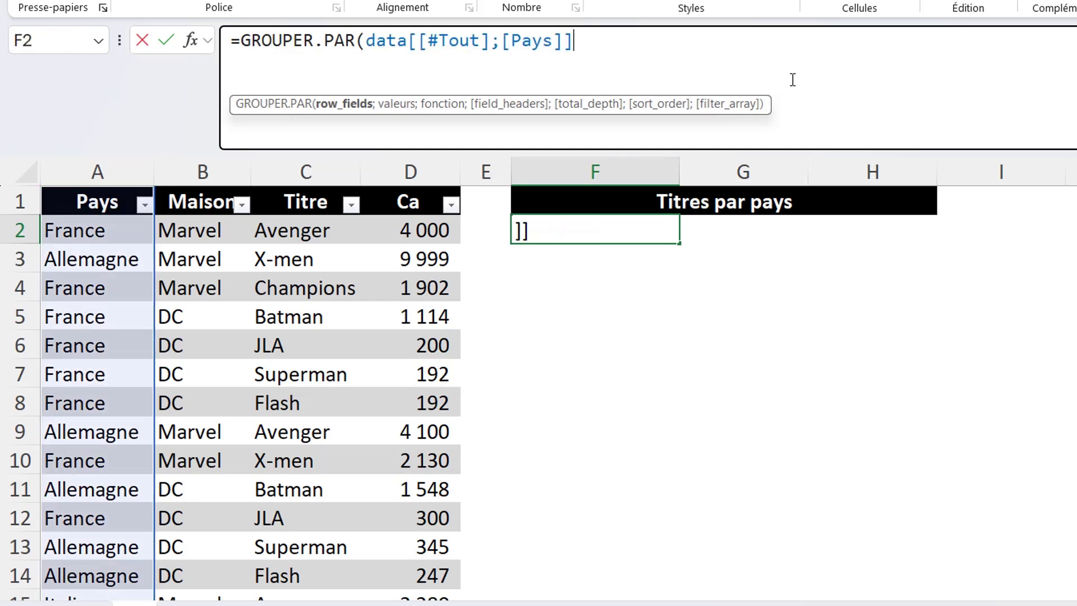
{"action": "type", "text": ";"}
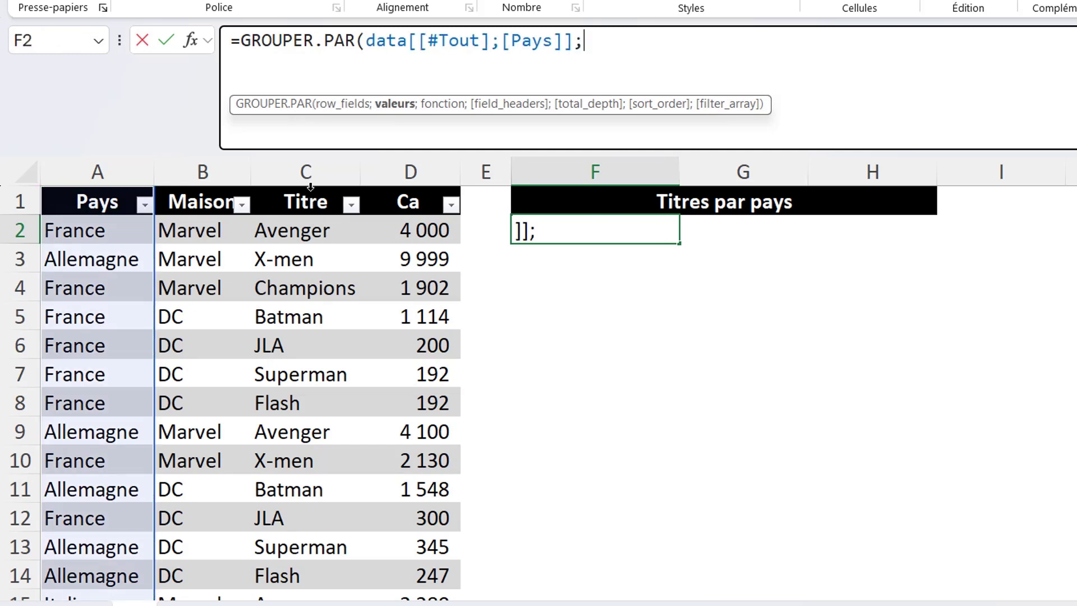
{"action": "left_click", "coordinate": [310, 187]}
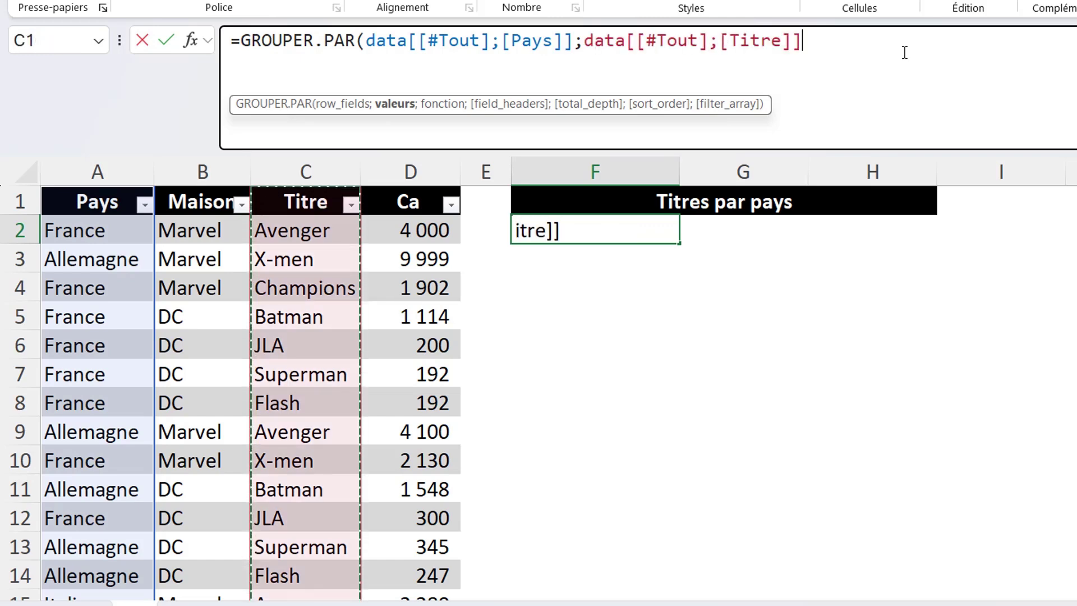
{"action": "type", "text": ";"}
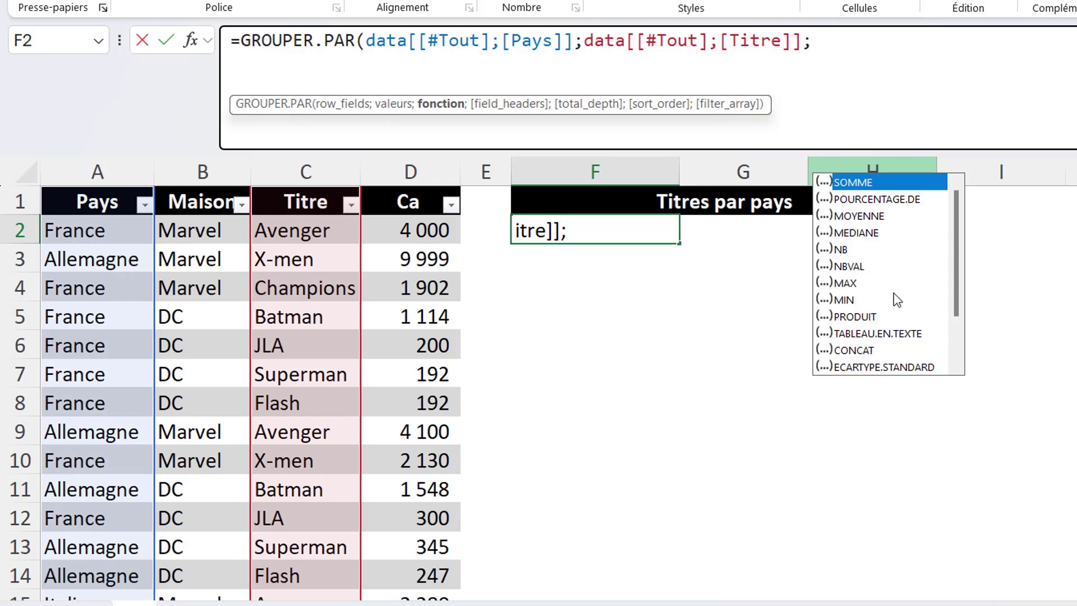
{"action": "left_click", "coordinate": [896, 334]}
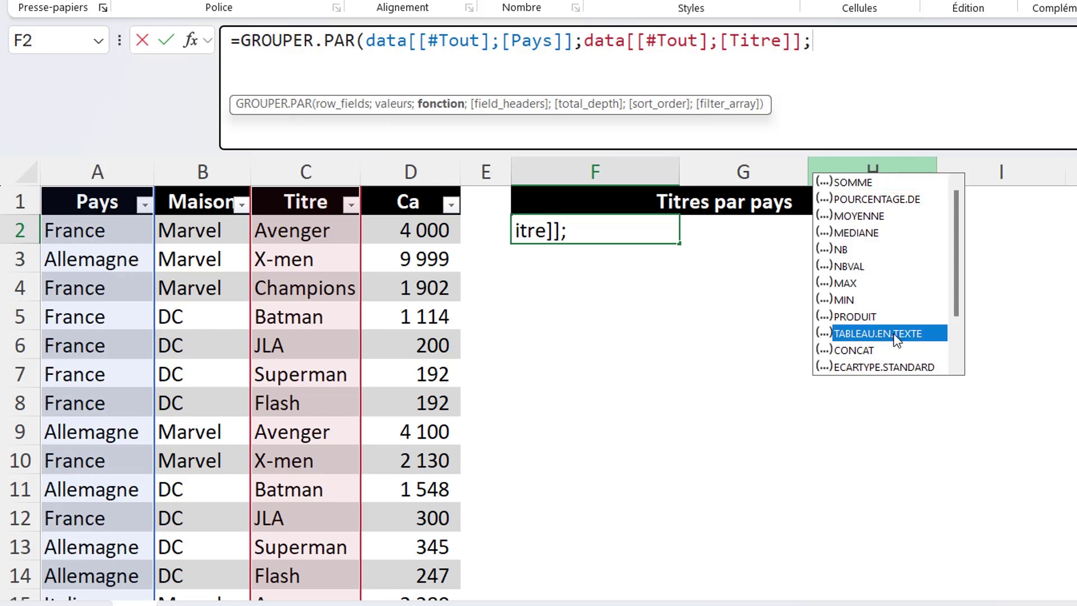
{"action": "double_click", "coordinate": [896, 334]}
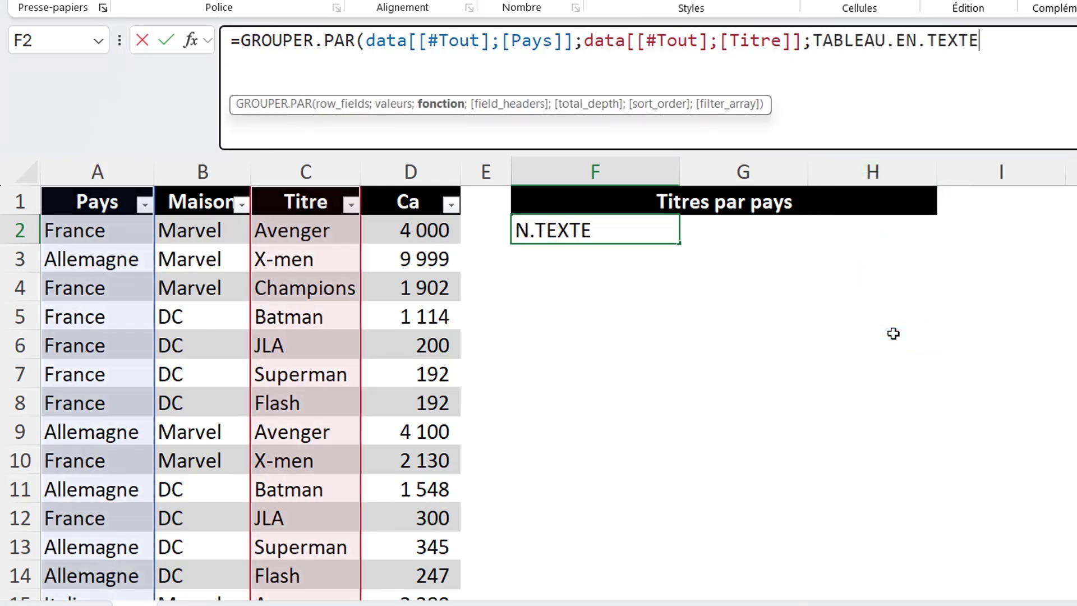
{"action": "key", "text": "Return"}
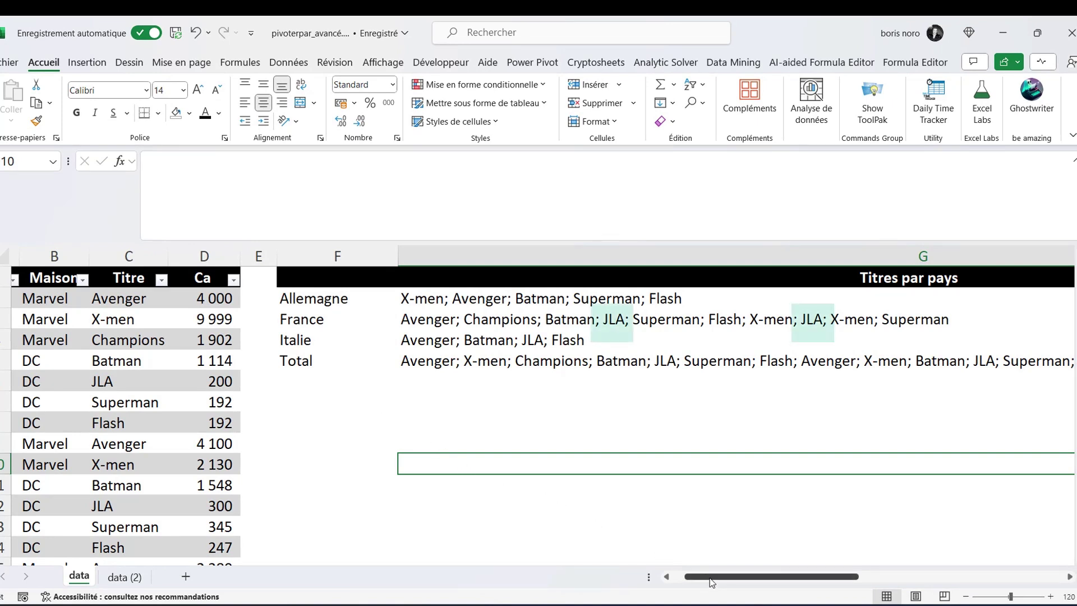
Scroll back left, select F2 and edit its GROUPER.PAR formula in the formula bar
{"action": "left_click_drag", "start_coordinate": [711, 579], "coordinate": [700, 579]}
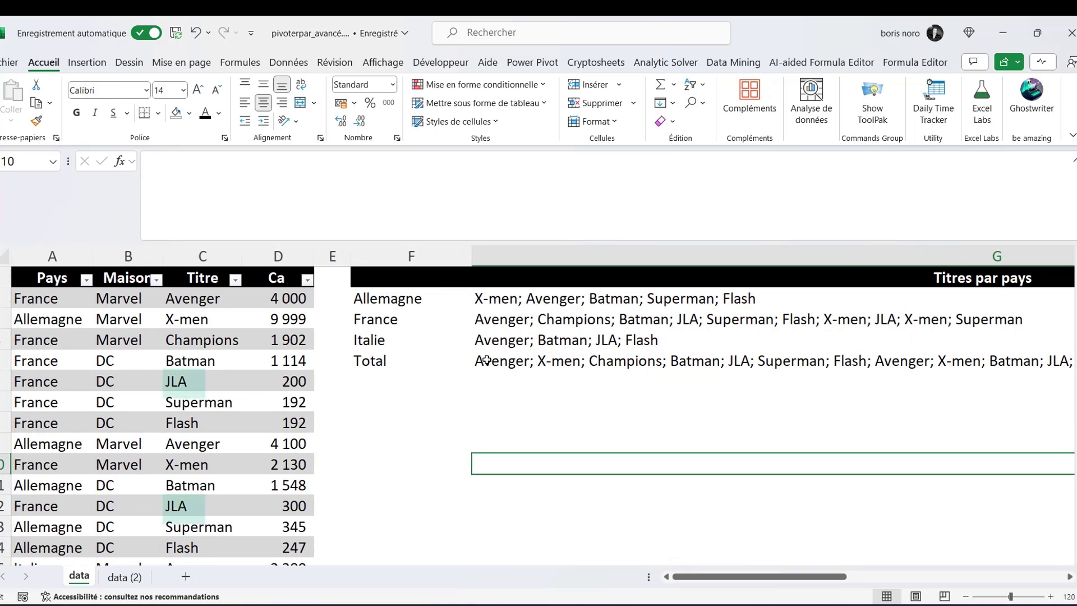
{"action": "left_click", "coordinate": [399, 298]}
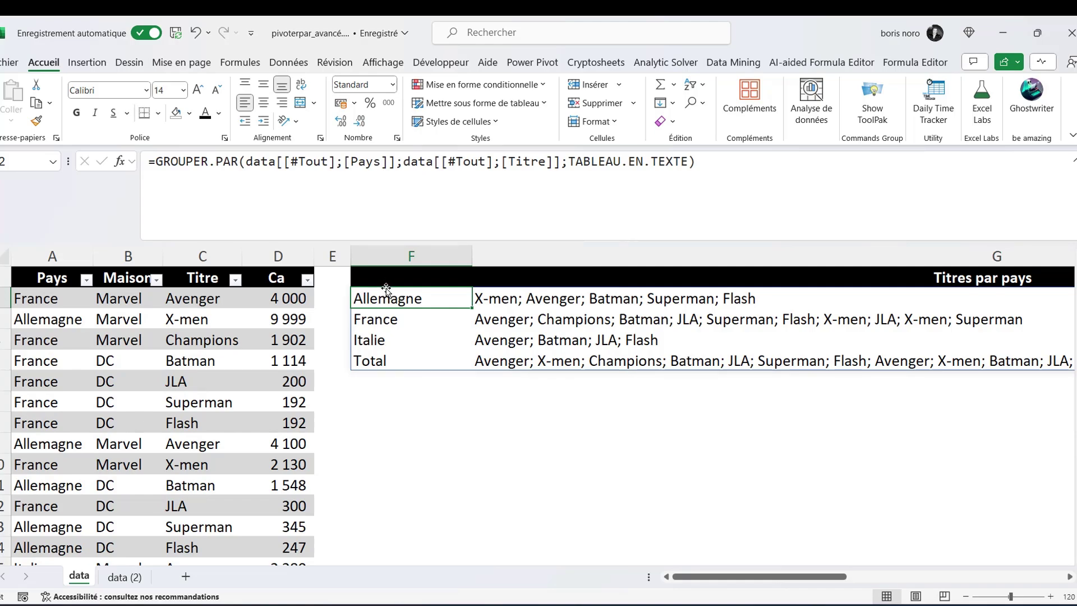
{"action": "left_click", "coordinate": [294, 185]}
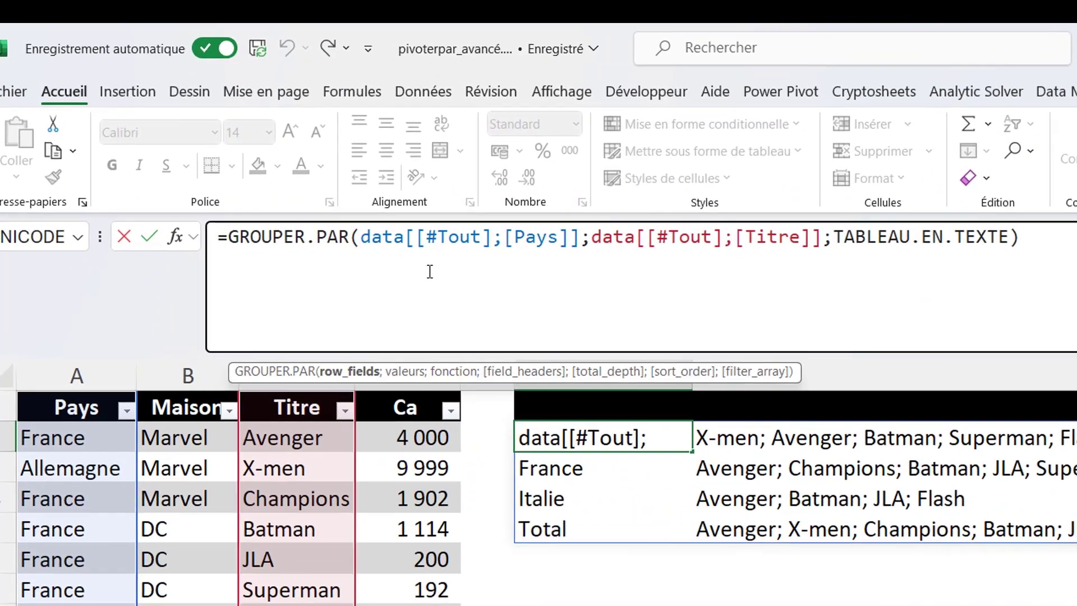
Put the Pays, Titre and TABLEAU.EN.TEXTE arguments each on their own line
{"action": "key", "text": "alt+Return"}
{"action": "left_click", "coordinate": [460, 273]}
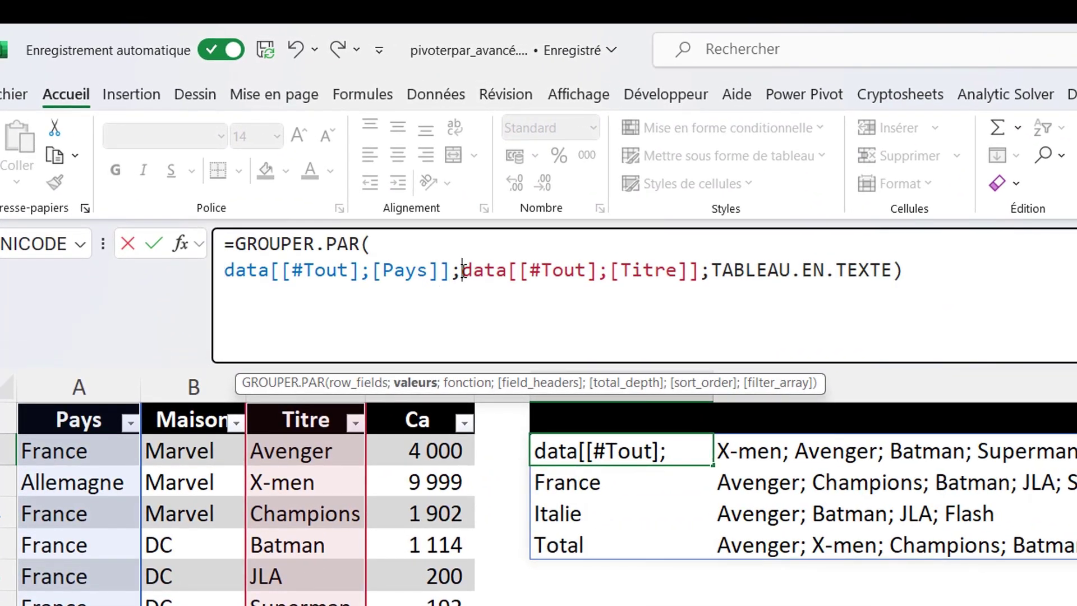
{"action": "key", "text": "alt+Return"}
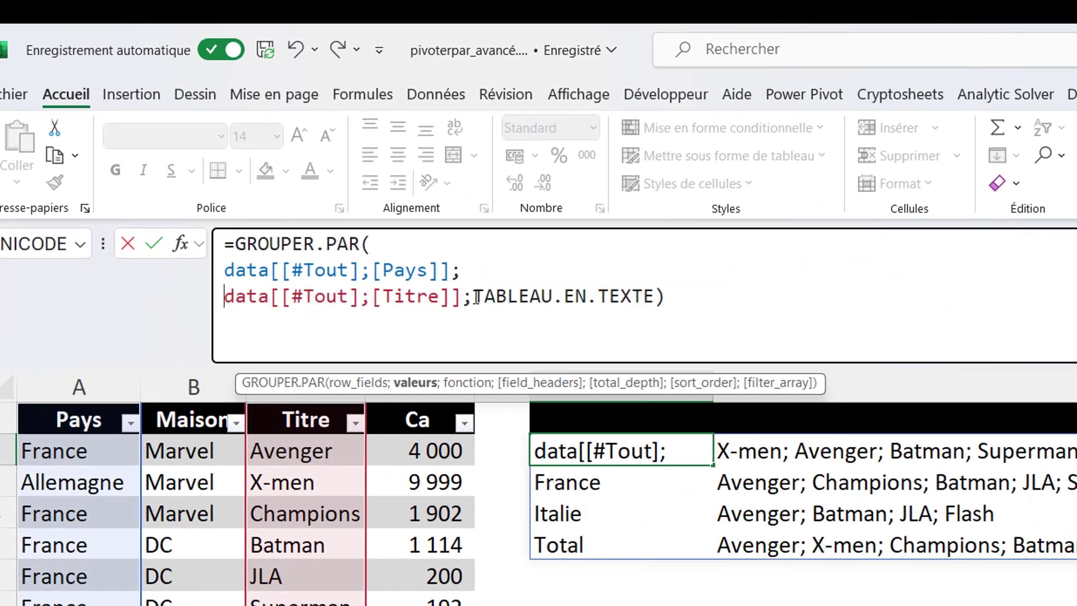
{"action": "left_click", "coordinate": [474, 296]}
{"action": "key", "text": "alt+Return"}
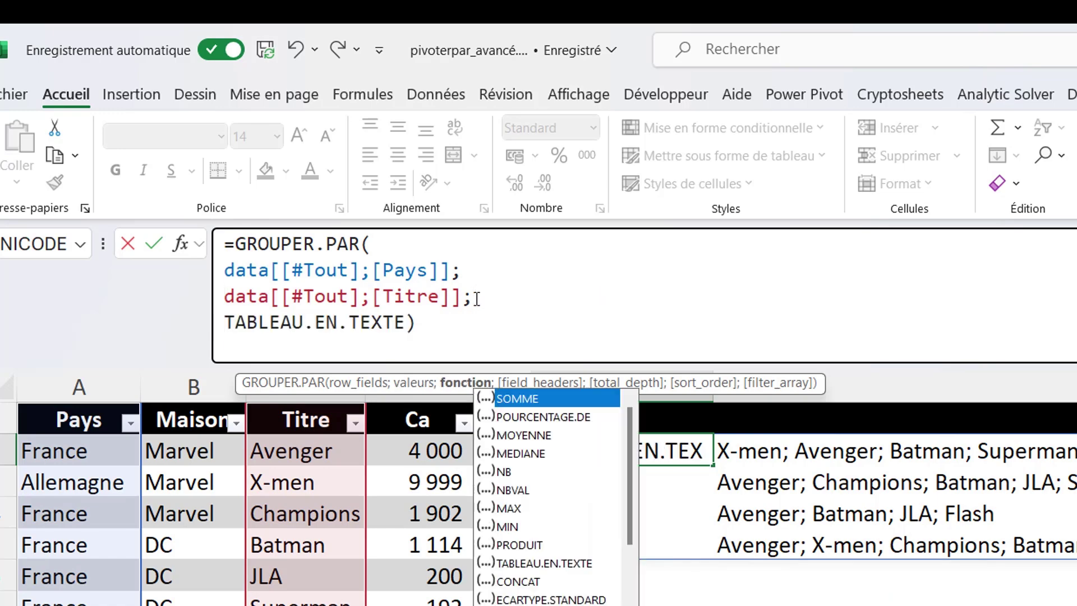
{"action": "left_click", "coordinate": [219, 322]}
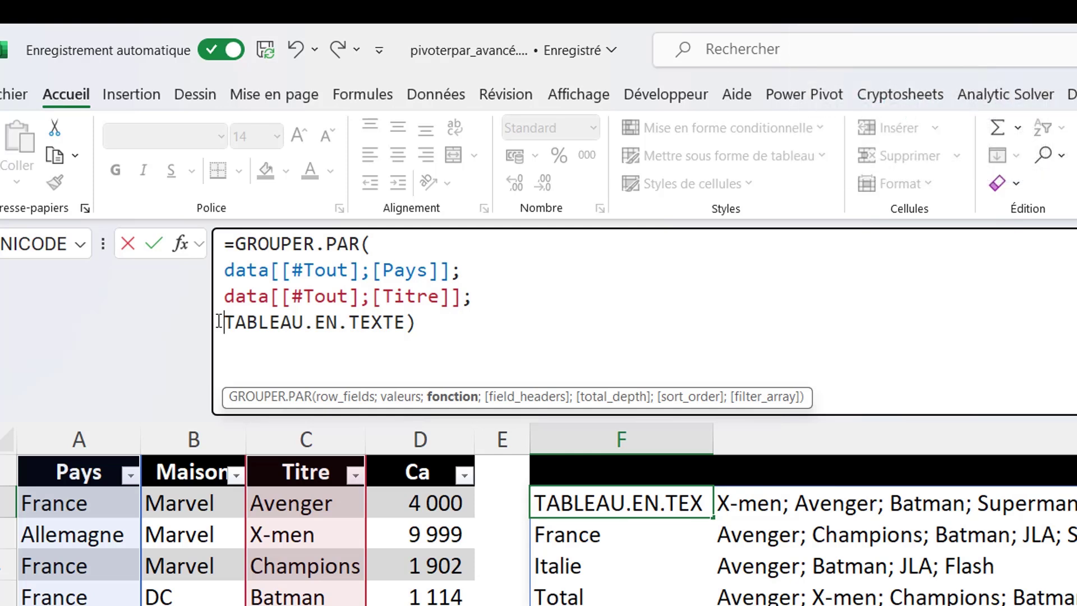
Replace TABLEAU.EN.TEXTE) with an opening LAMBDA(
{"action": "type", "text": "LAMBDA("}
{"action": "key", "text": "ctrl+shift+End"}
{"action": "key", "text": "Delete"}
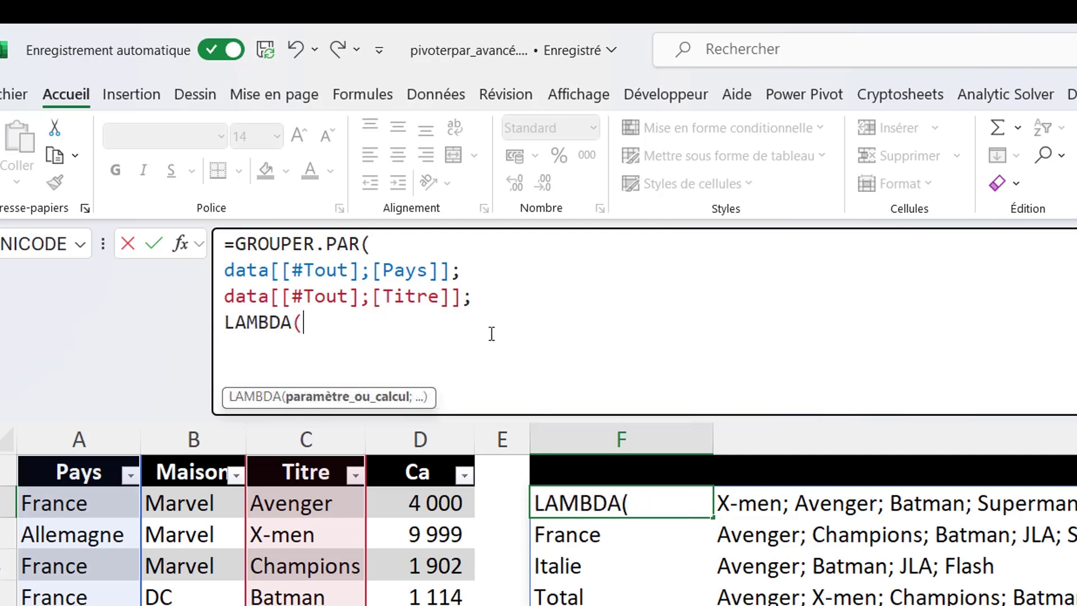
Finish the argument as LAMBDA(x;TABLEAU.EN.TEXTE(TRIER(UNIQUE(x)))) and commit the formula
{"action": "type", "text": "x"}
{"action": "type", "text": ";"}
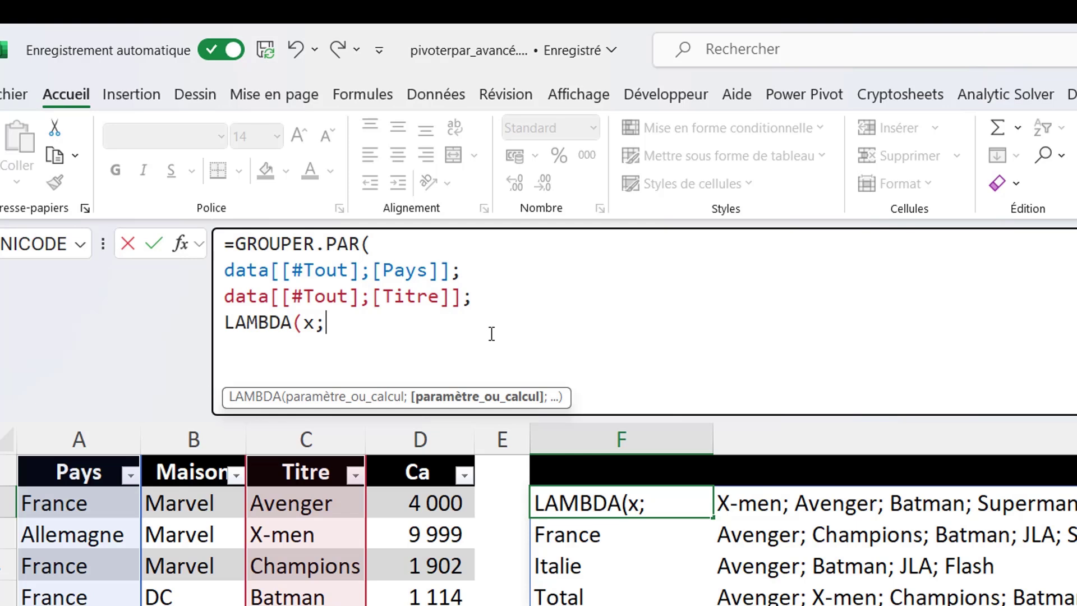
{"action": "type", "text": "TA"}
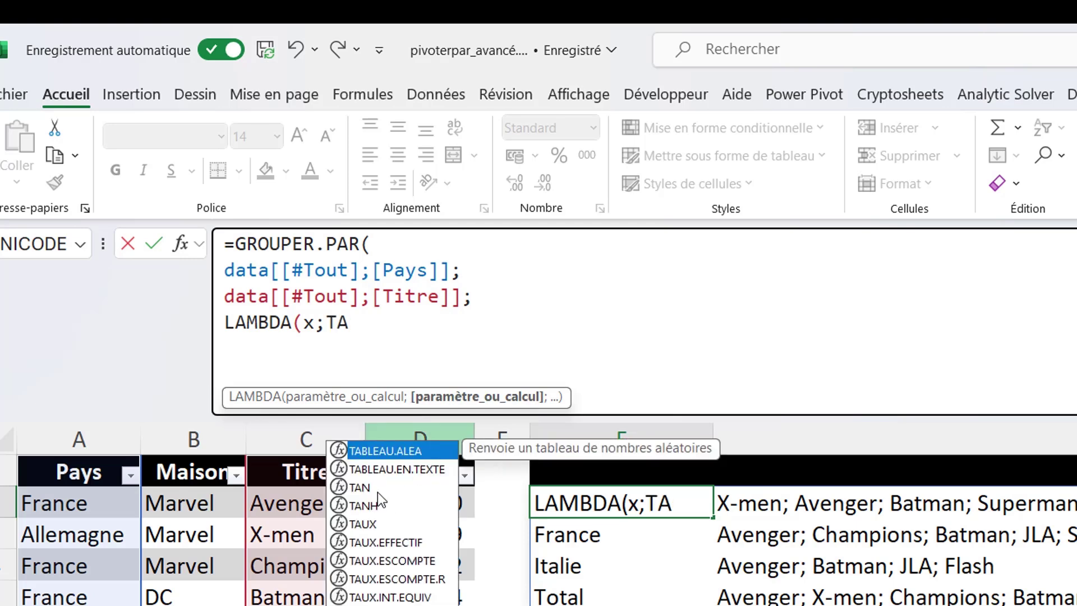
{"action": "double_click", "coordinate": [382, 471]}
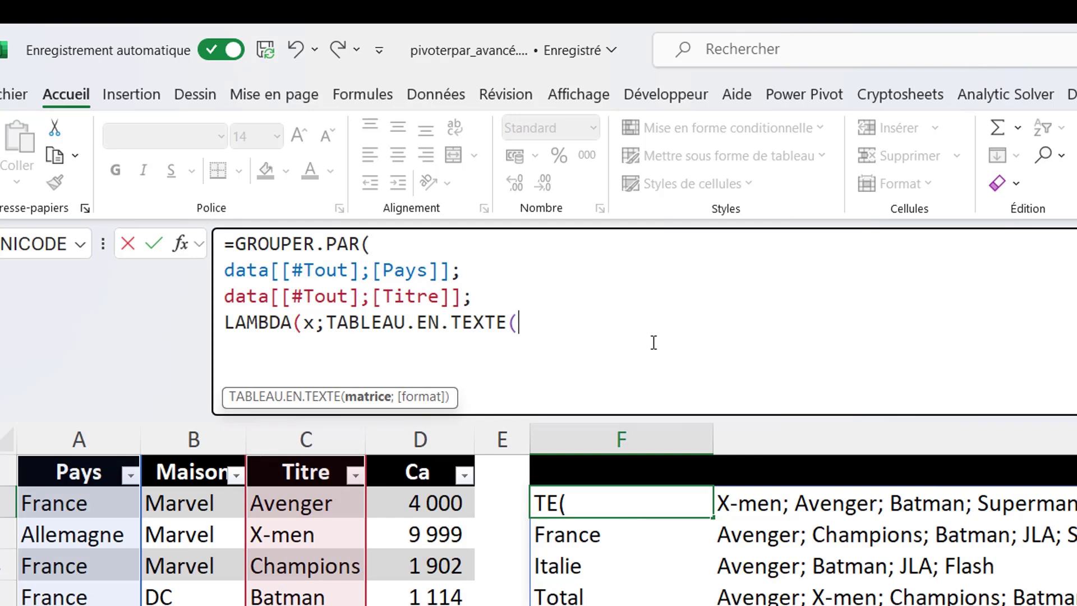
{"action": "type", "text": "U"}
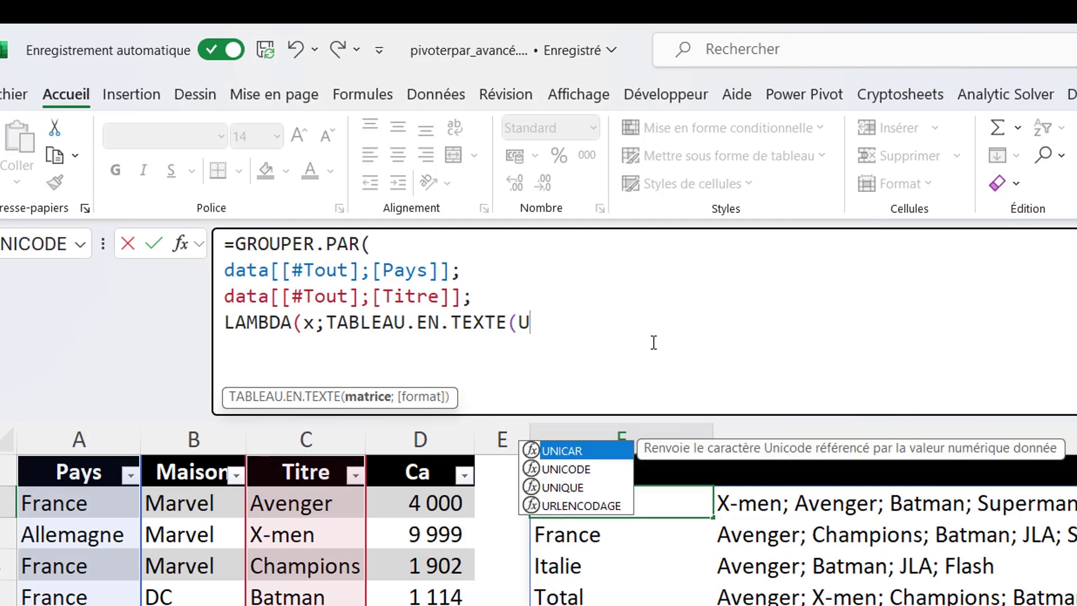
{"action": "double_click", "coordinate": [564, 487]}
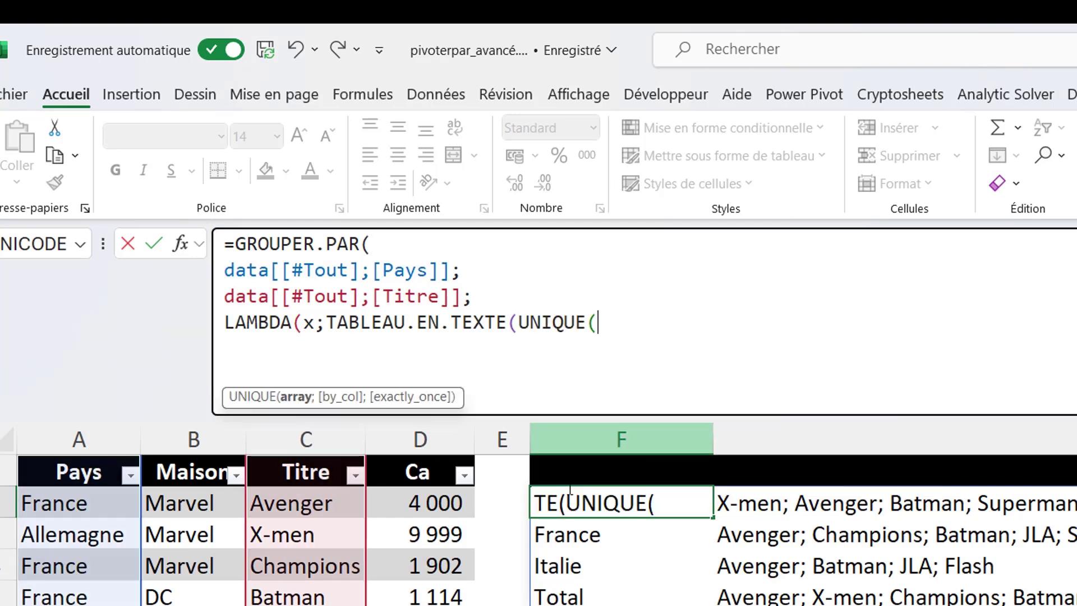
{"action": "left_click", "coordinate": [517, 322]}
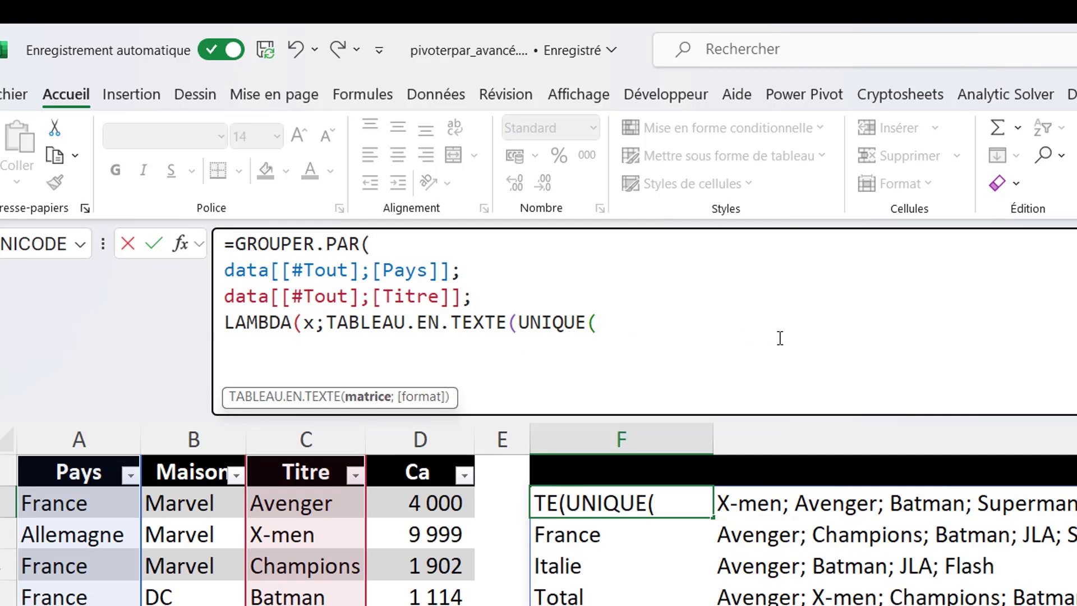
{"action": "type", "text": "T"}
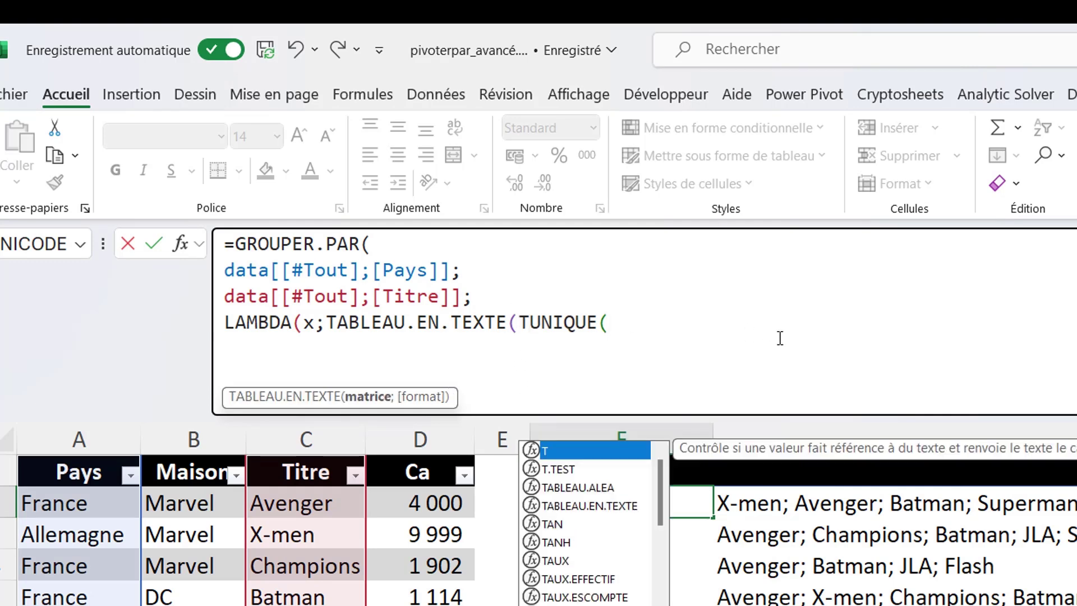
{"action": "type", "text": "RI"}
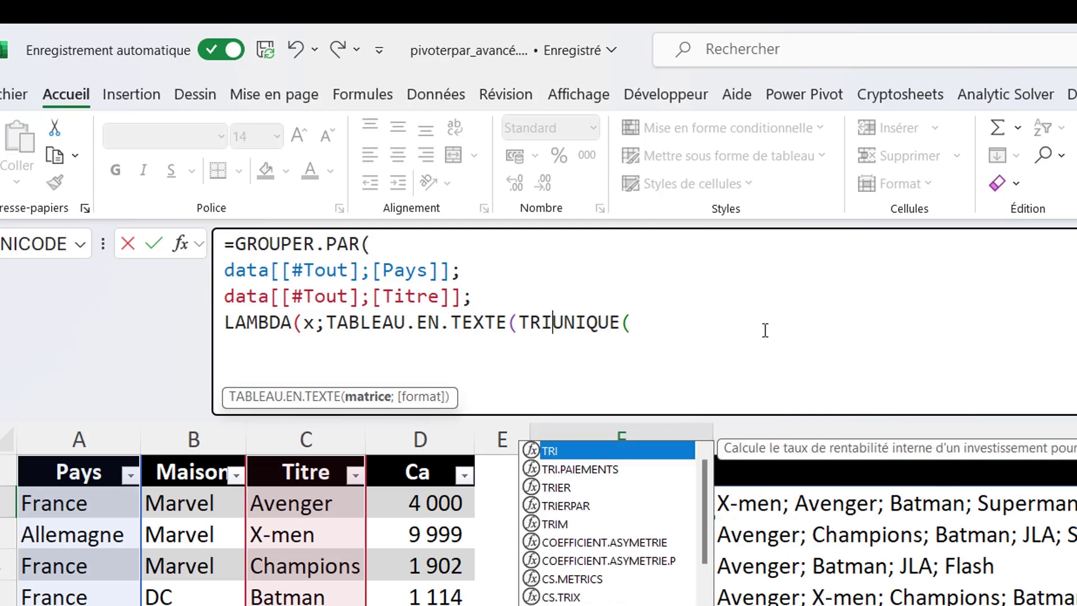
{"action": "double_click", "coordinate": [557, 488]}
{"action": "left_click", "coordinate": [678, 322]}
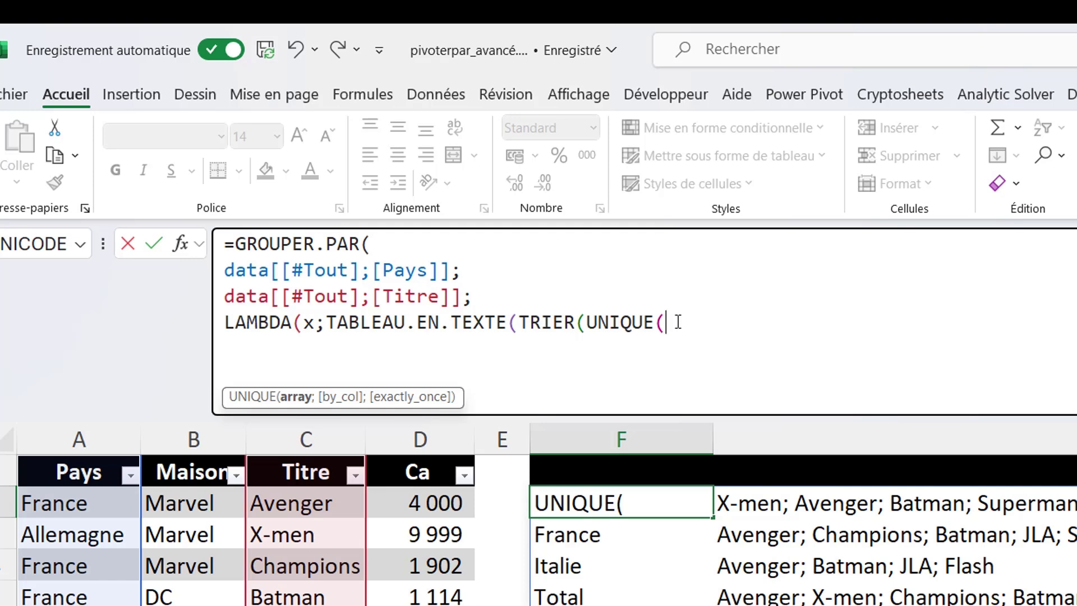
{"action": "type", "text": "x"}
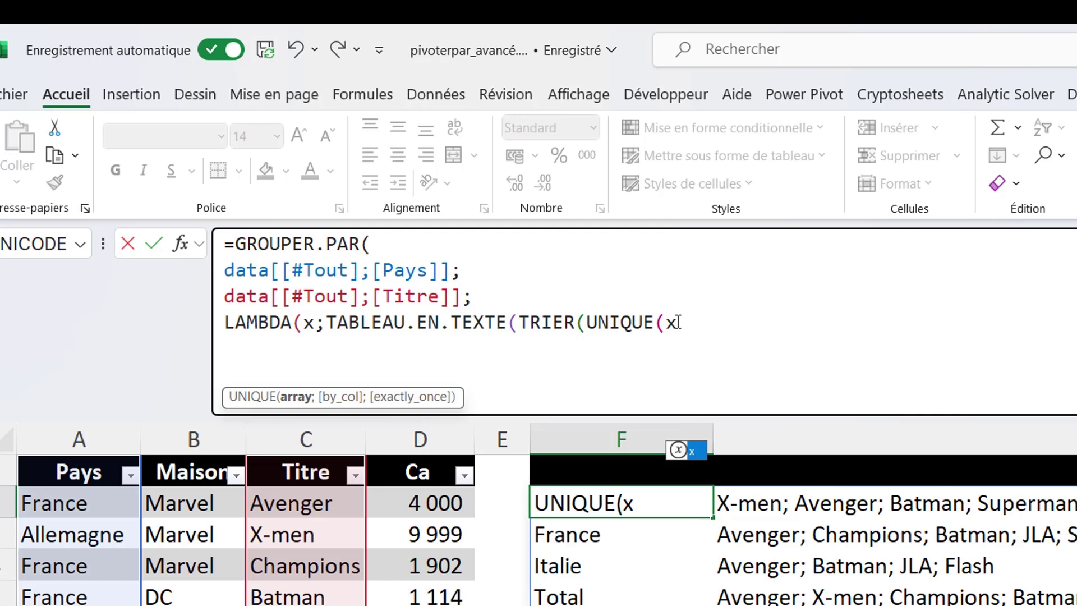
{"action": "type", "text": ")))"}
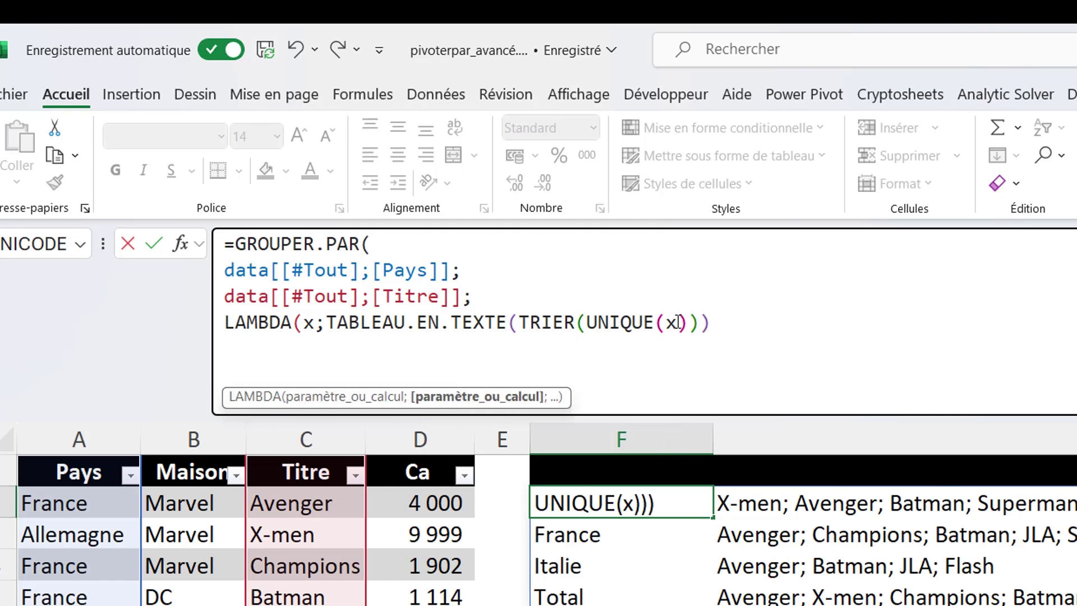
{"action": "type", "text": "))"}
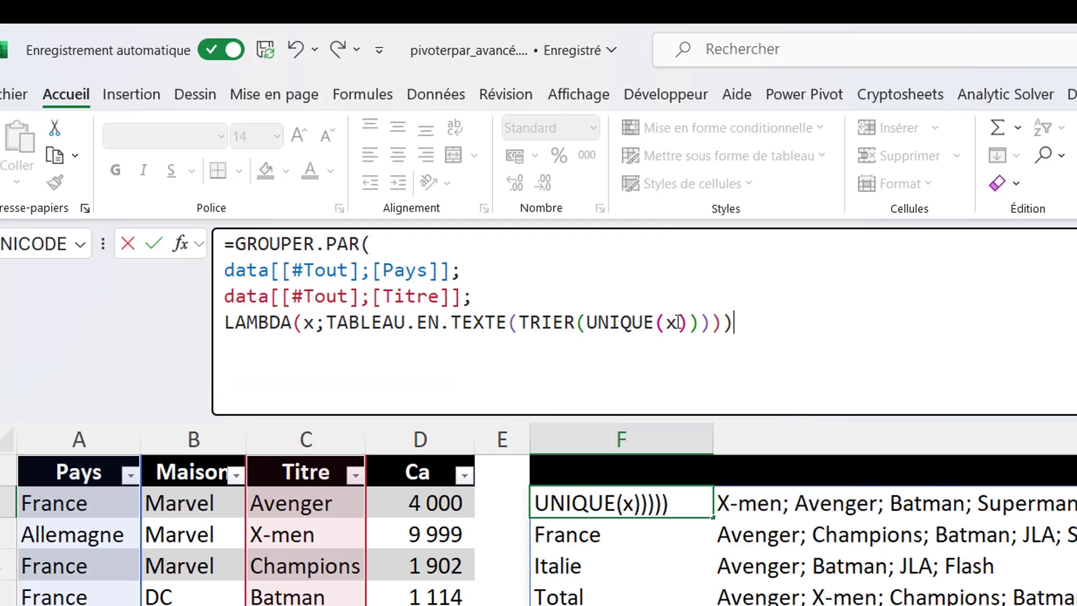
{"action": "key", "text": "Return"}
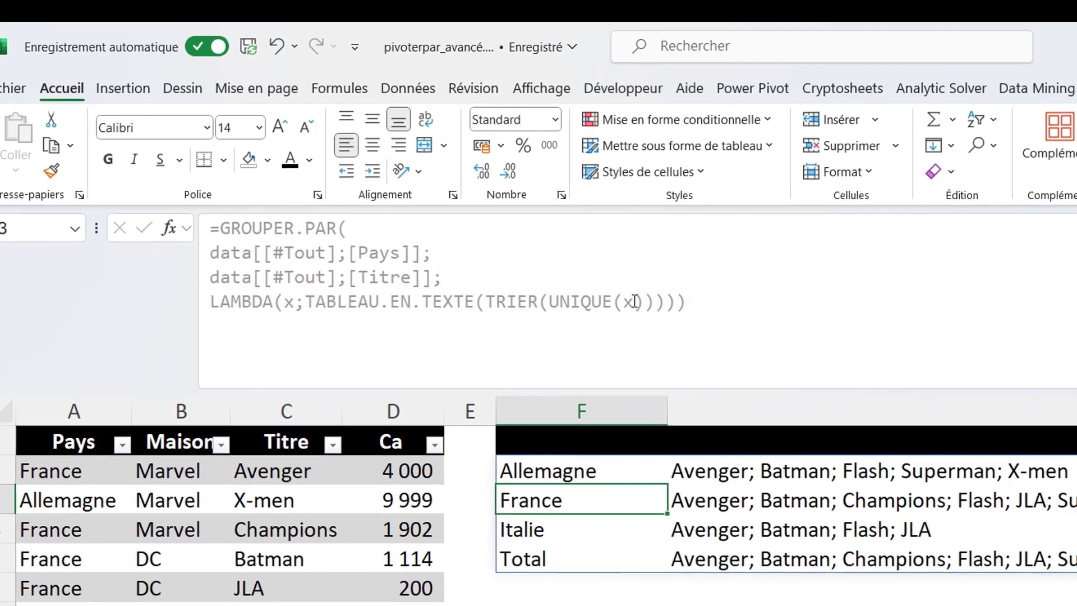